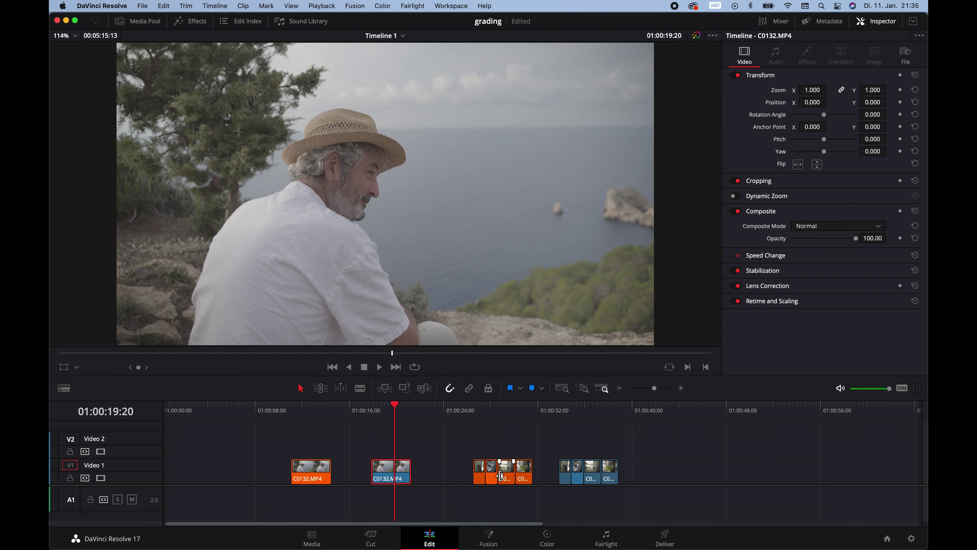
Apply the Rec 709 S-log 2 PowerGrade to the C0132.MP4 clip for color grading.
click(548, 540)
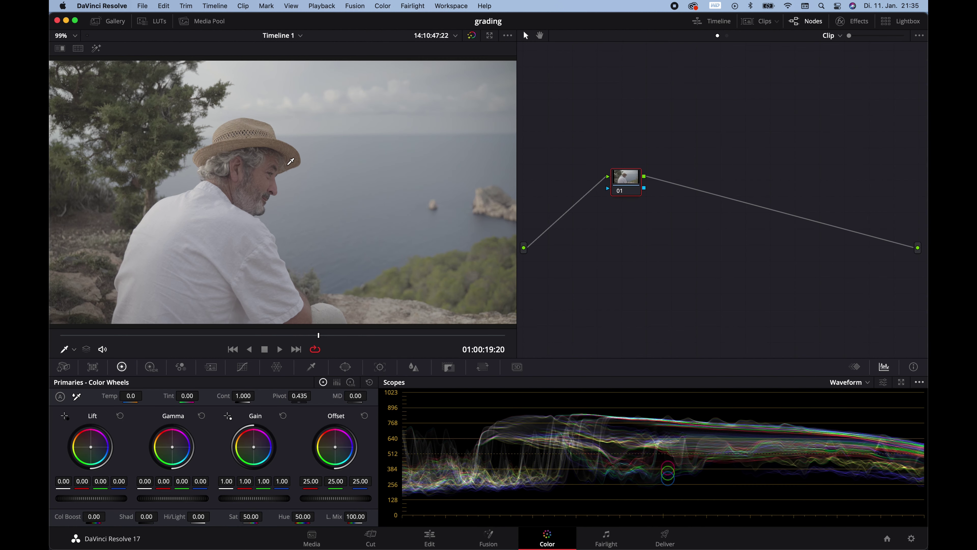
click(107, 27)
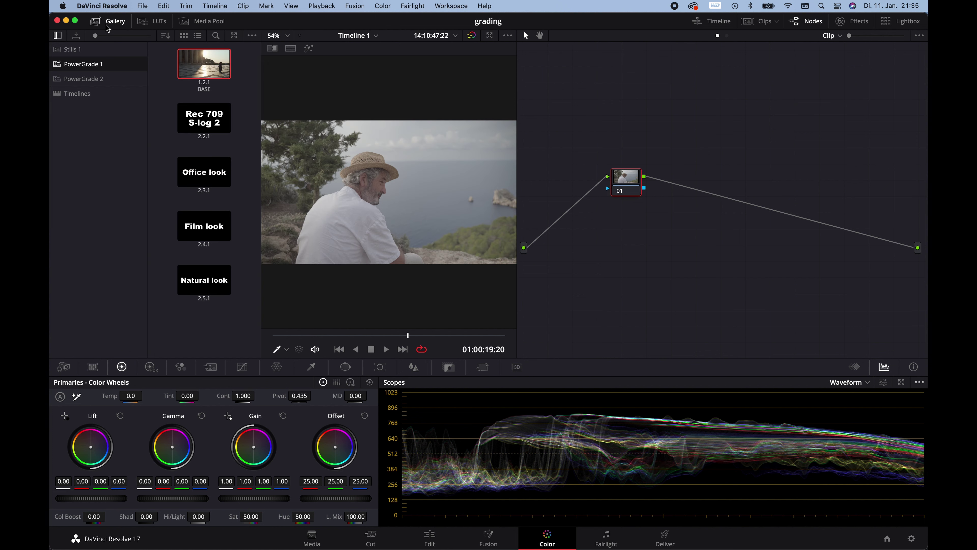
drag(204, 117, 354, 155)
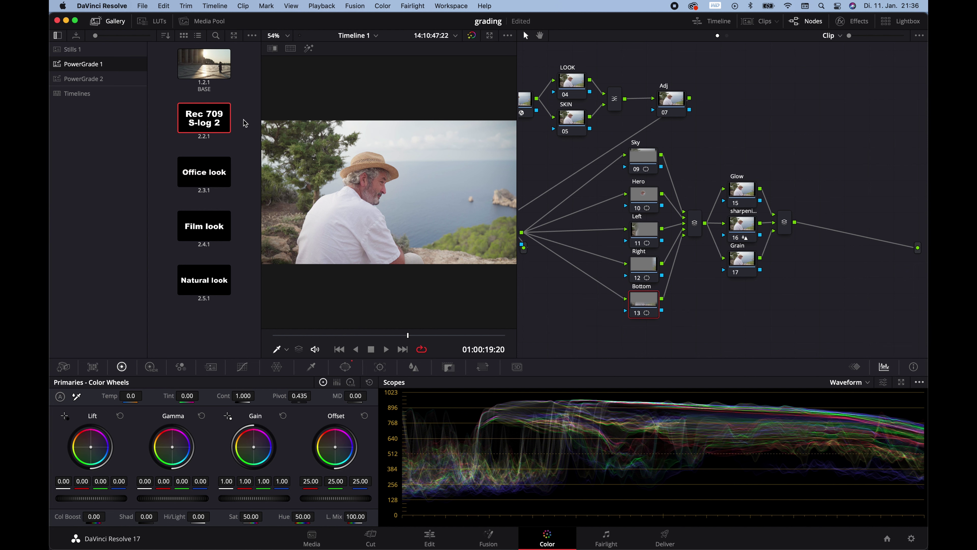
click(114, 22)
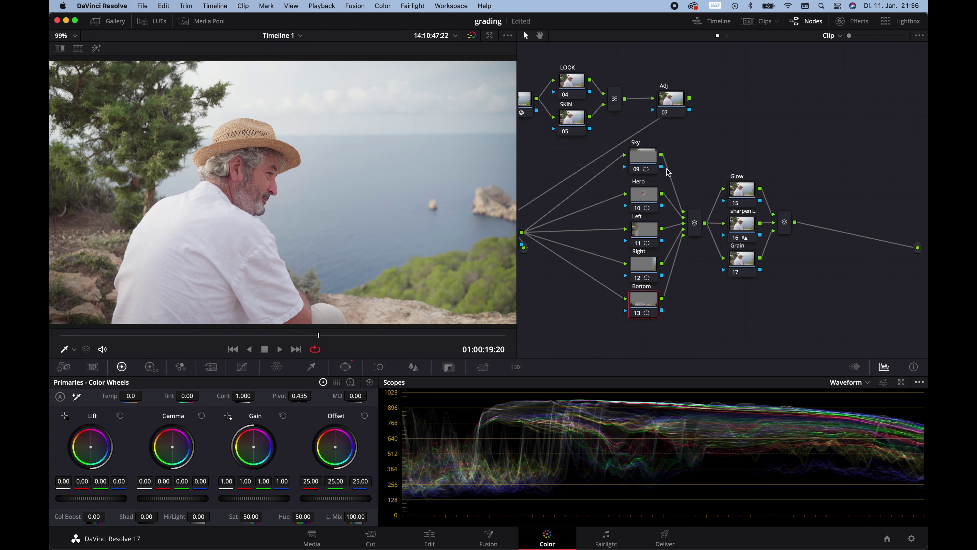
Shift the whole node tree within the graph so every node from WB to Grain fits in view.
drag(804, 319, 521, 55)
drag(525, 104, 646, 104)
click(578, 157)
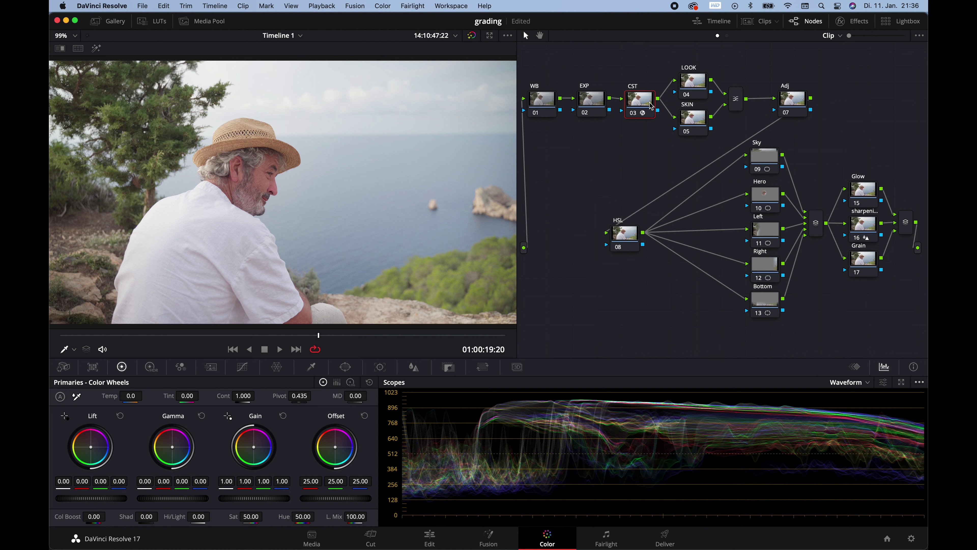
drag(695, 55, 768, 112)
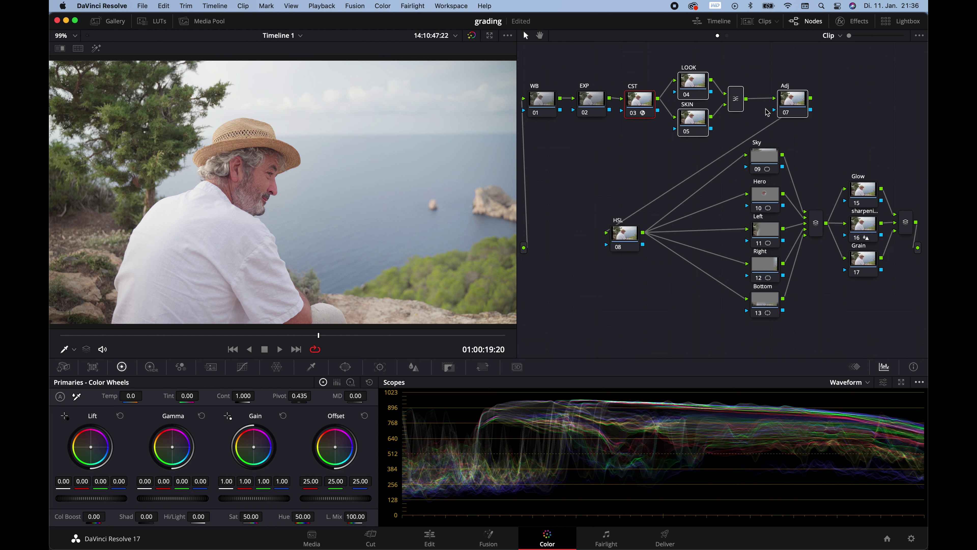
click(620, 293)
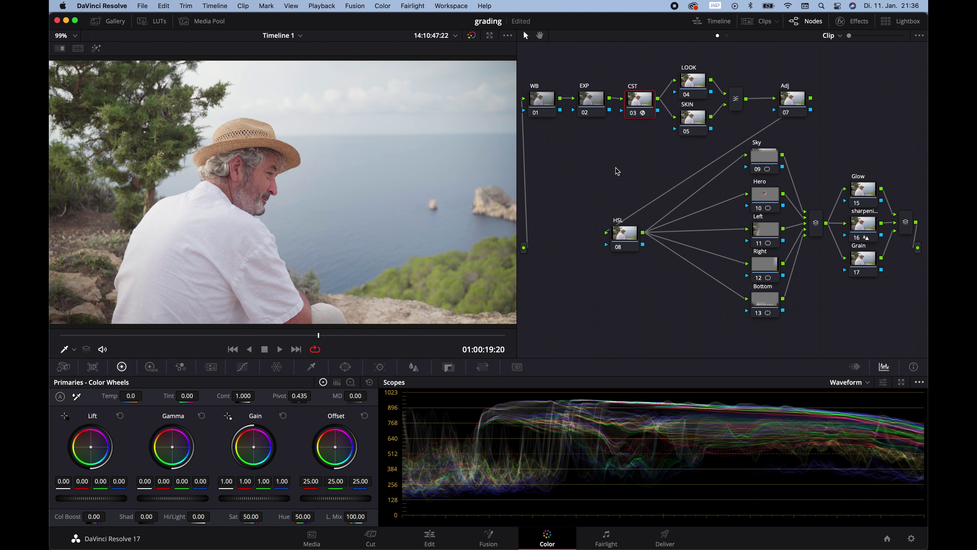
Compare the clip with and without its complete grade.
key(shift+d)
key(shift+d)
key(shift+d)
key(shift+d)
Review the CST node's Color Space Transform settings and the project's color management settings.
click(858, 23)
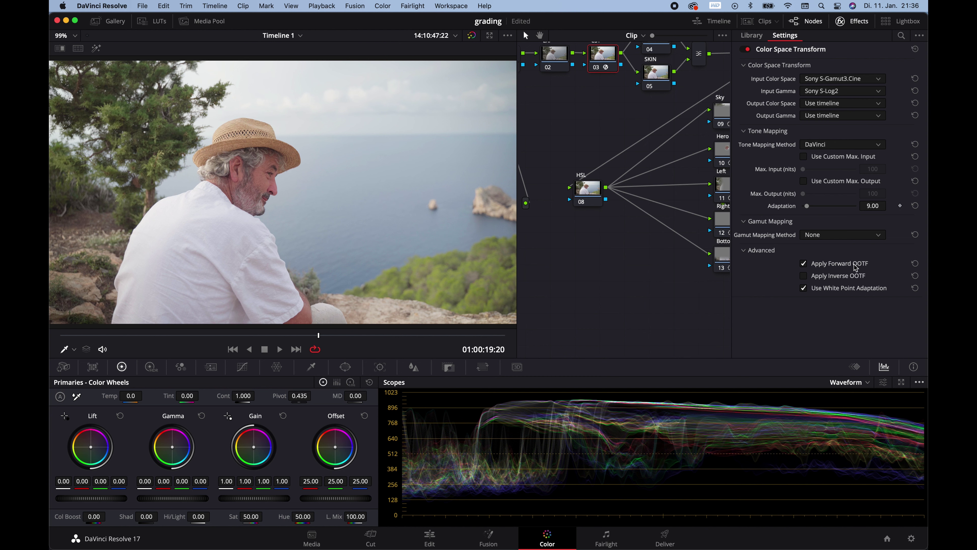
click(912, 537)
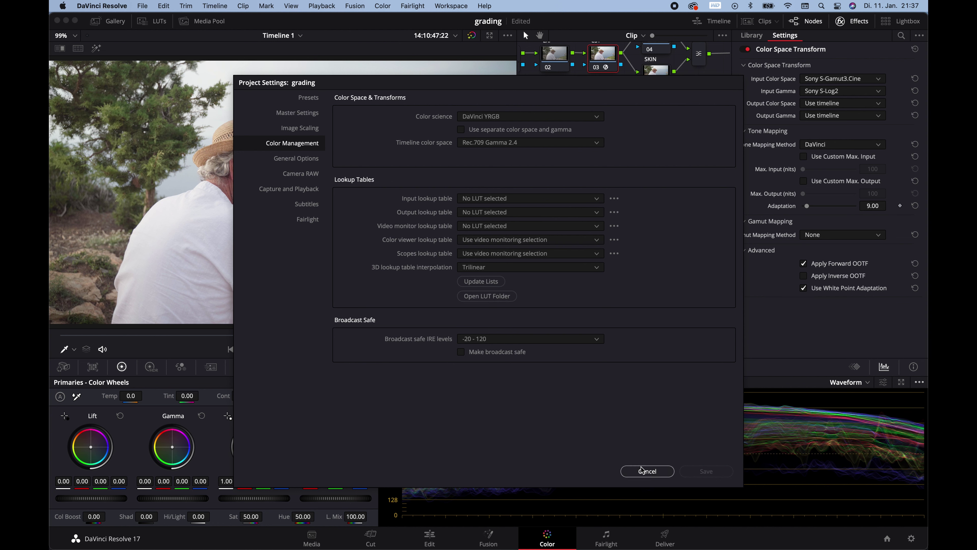
click(647, 471)
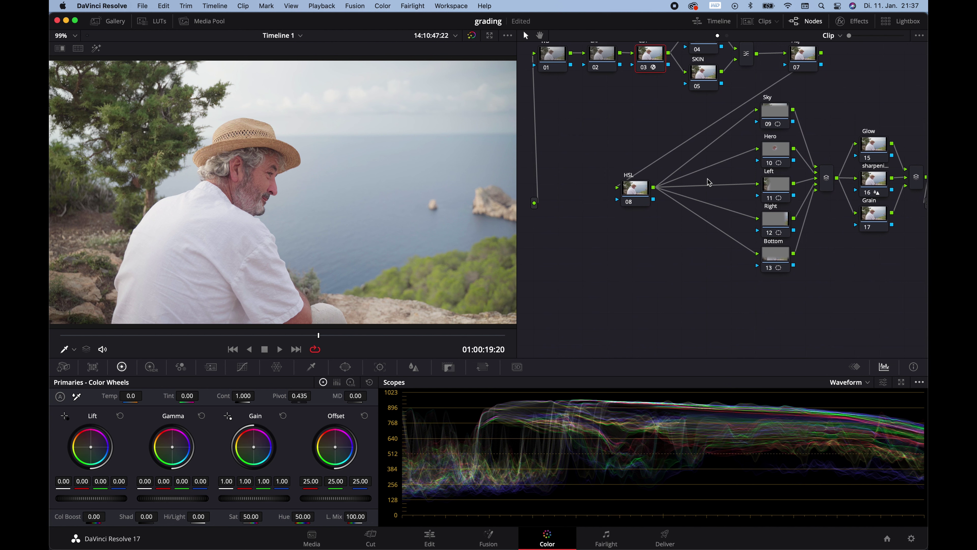
Check the blur radius settings of the sharpening node (16).
click(884, 204)
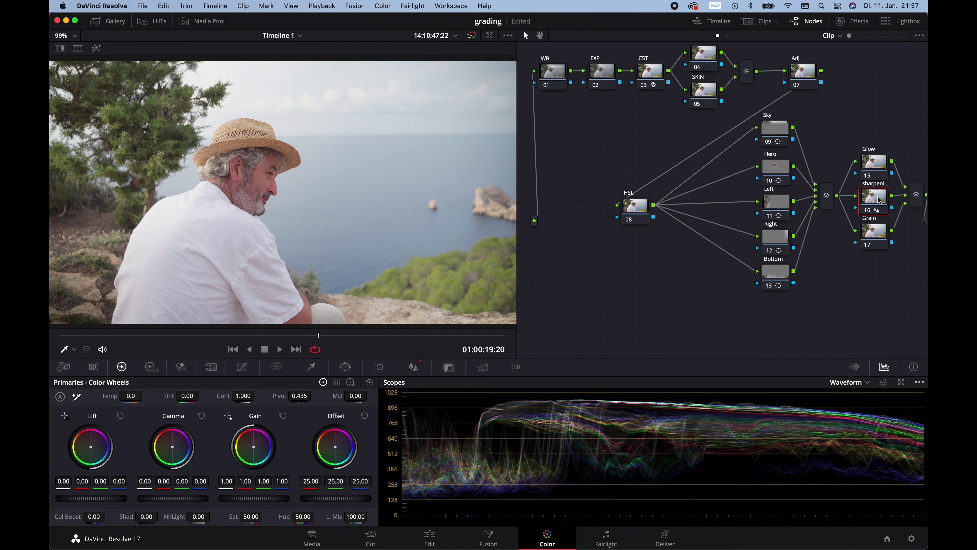
click(414, 367)
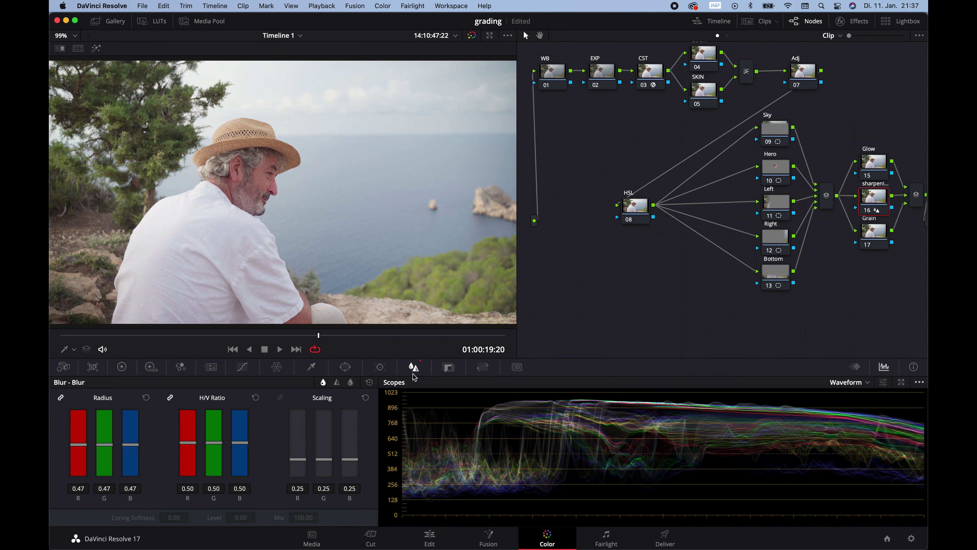
click(241, 369)
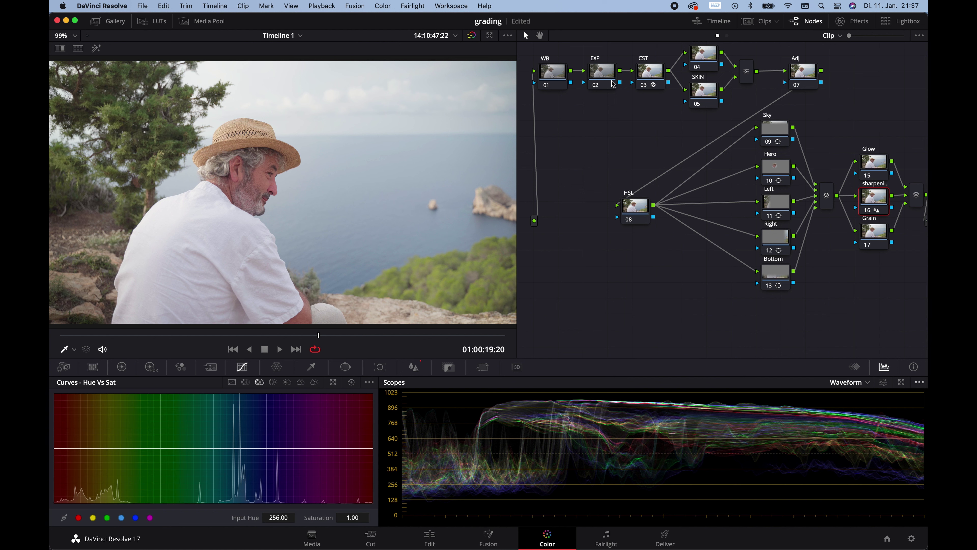
Lower the overall offset on the EXP node to 16.10.
click(604, 75)
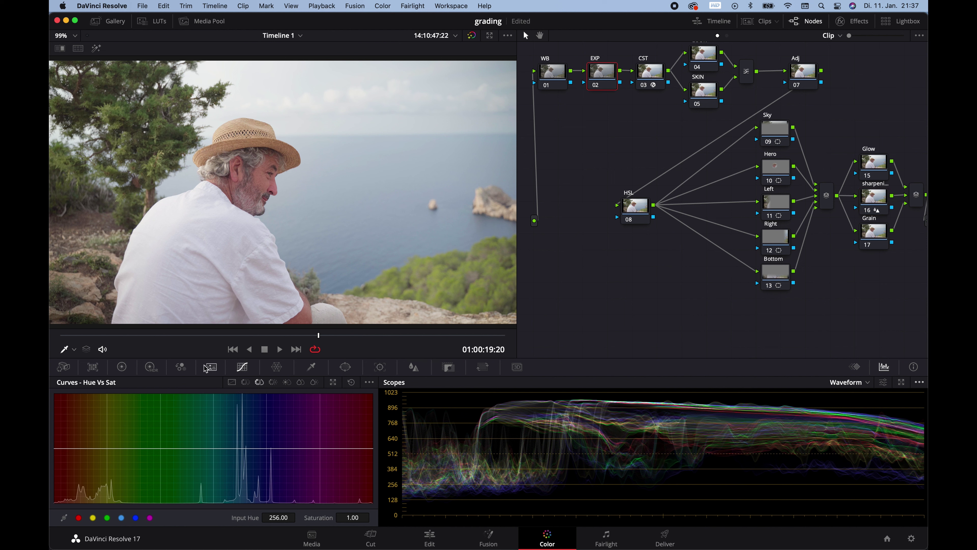
click(122, 367)
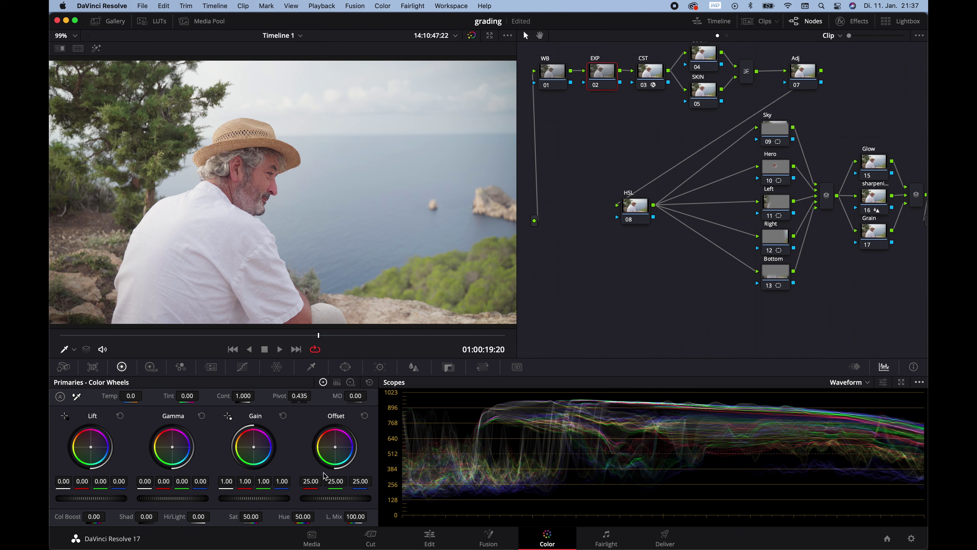
drag(357, 506, 154, 509)
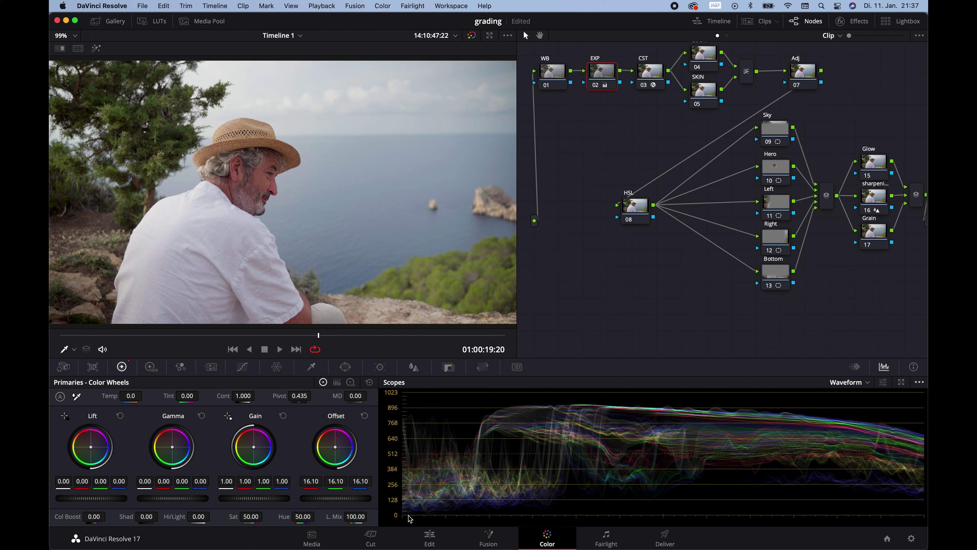
Shape a custom curve on the EXP node with shadow, midtone and highlight points, raising the highlights and slightly lifting the black point.
click(242, 366)
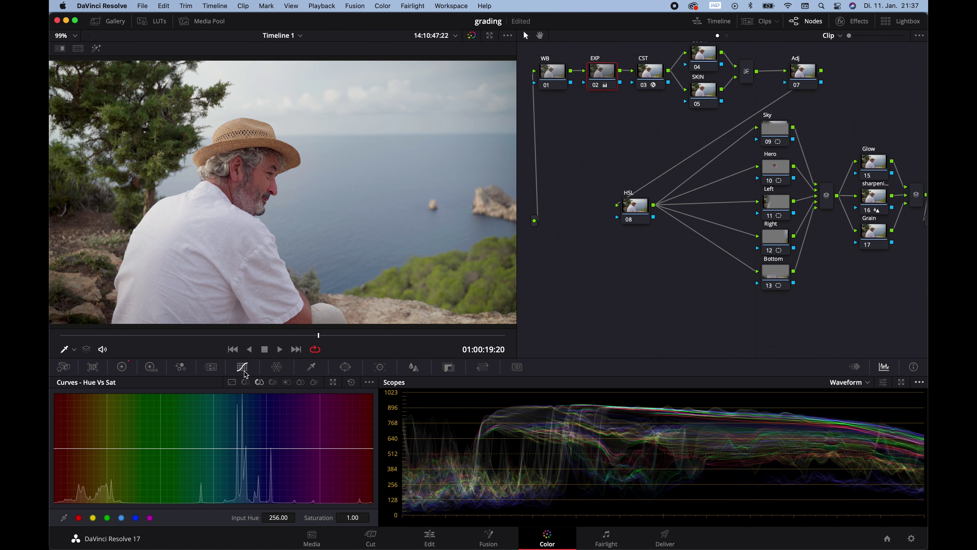
click(232, 383)
click(101, 493)
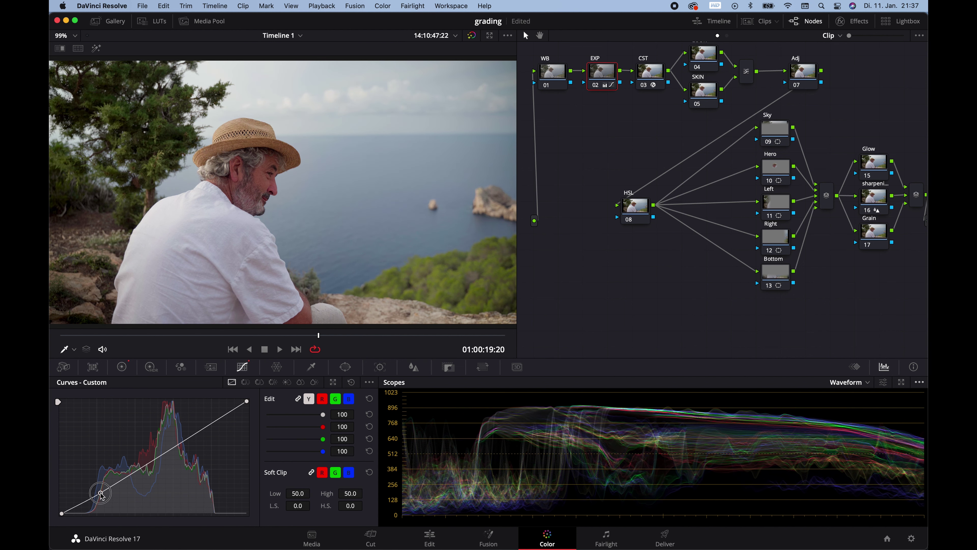
click(210, 422)
drag(211, 424, 210, 422)
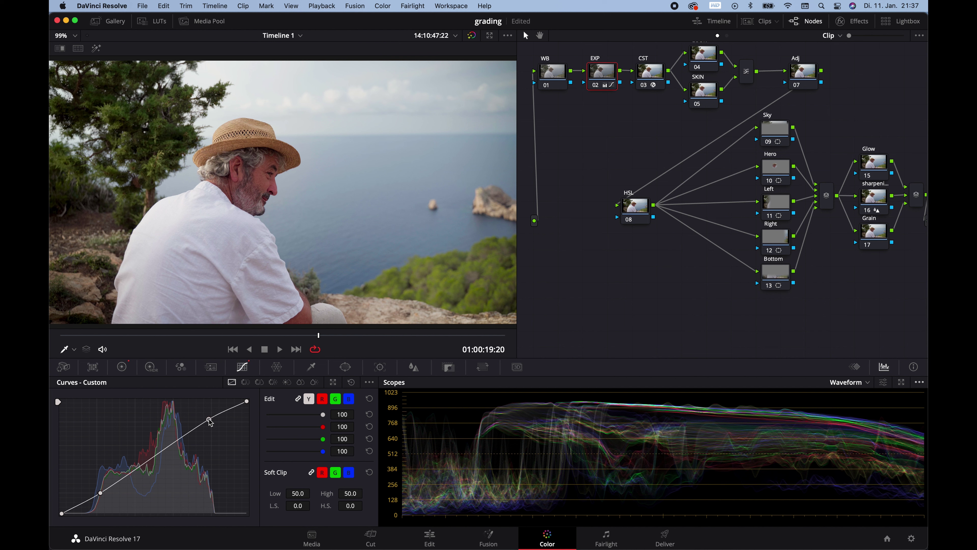
click(153, 459)
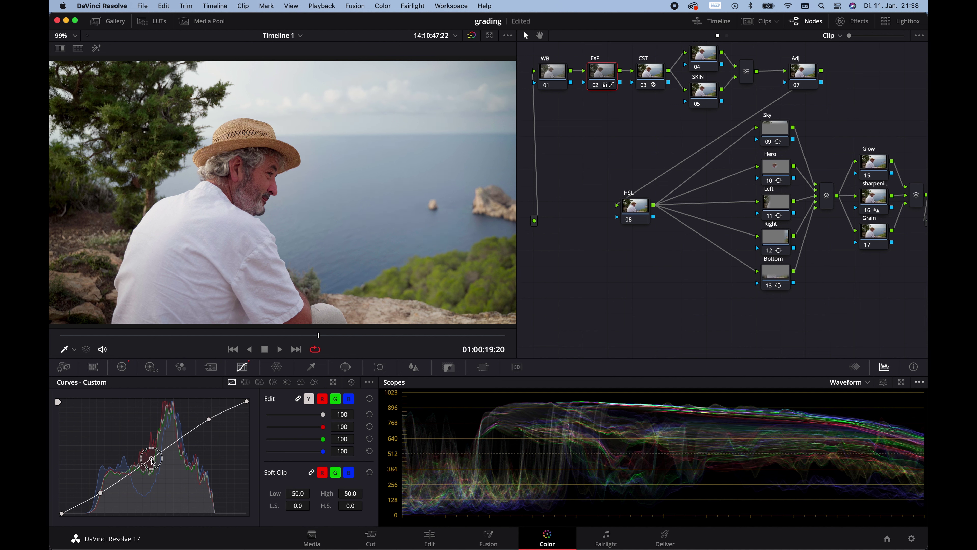
drag(64, 514, 62, 512)
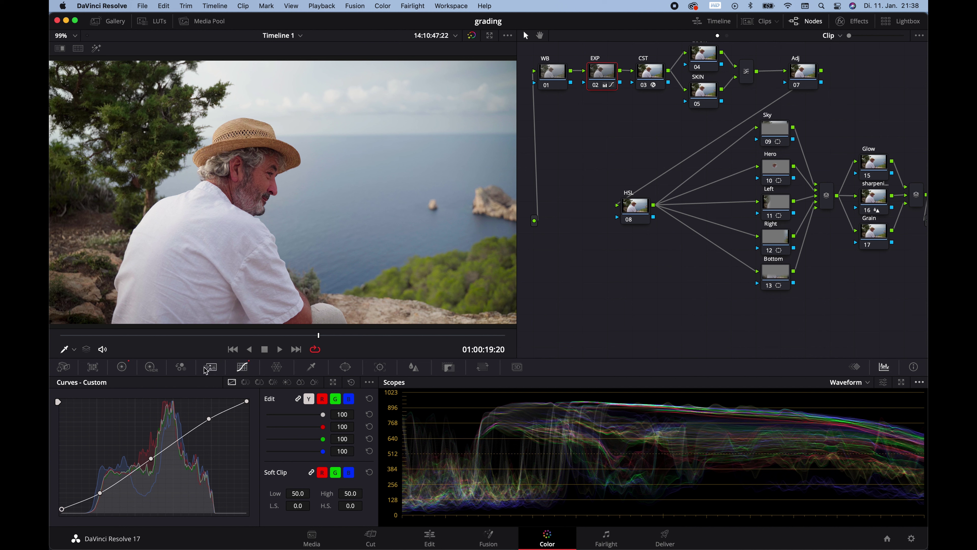
Set the EXP node's contrast to 1.062 and its pivot to 0.281.
click(122, 368)
mouse_move(243, 395)
mouse_down()
mouse_move(258, 395)
mouse_move(243, 396)
mouse_up()
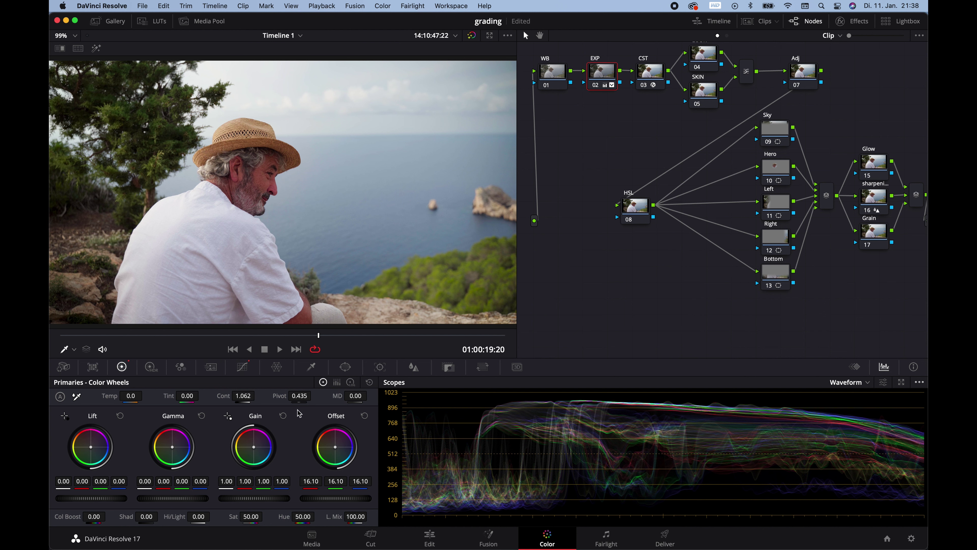
drag(303, 396, 264, 403)
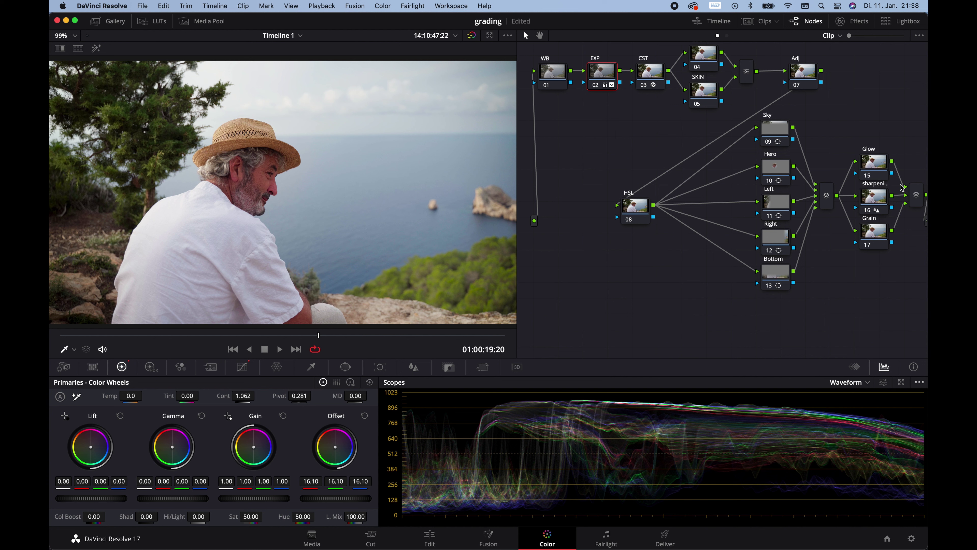
Search the effects library for "glow" and apply the Glow effect to the Glow node (15).
click(881, 169)
scroll(841, 215, right, 5)
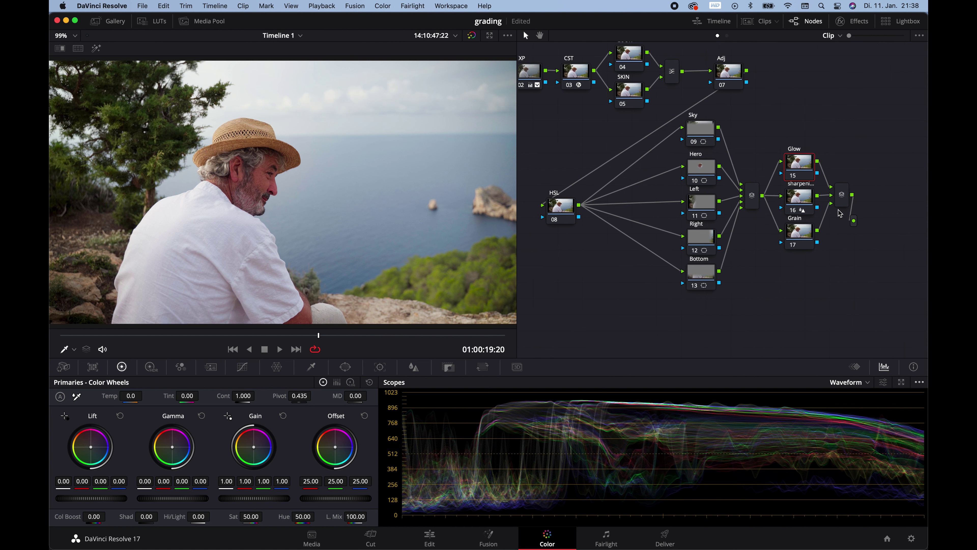
click(852, 21)
scroll(697, 170, right, 5)
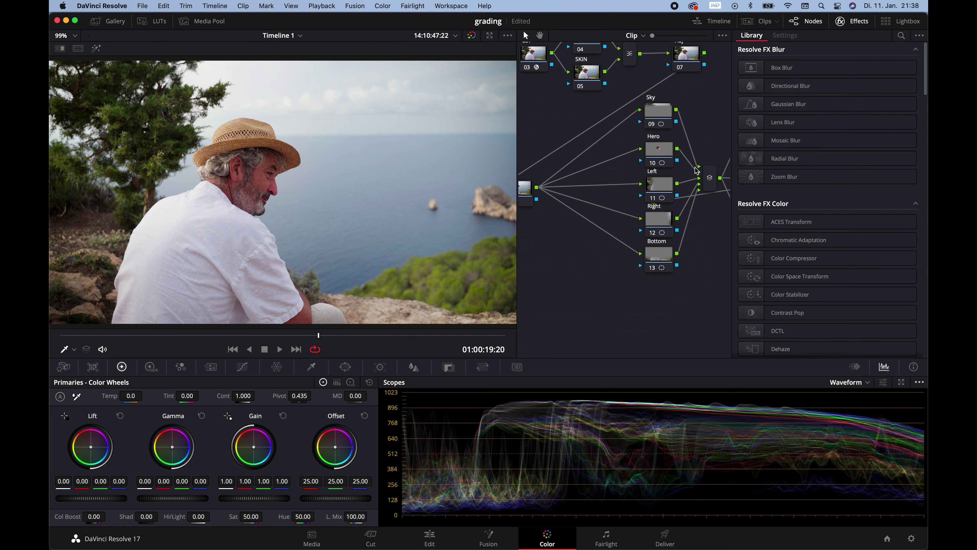
scroll(696, 171, right, 4)
drag(783, 122, 633, 144)
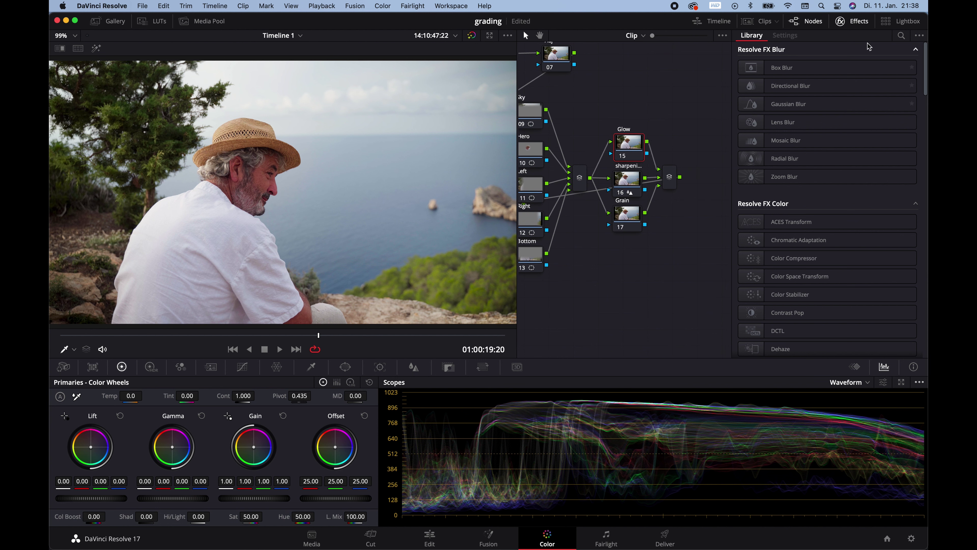
click(901, 36)
text(glow)
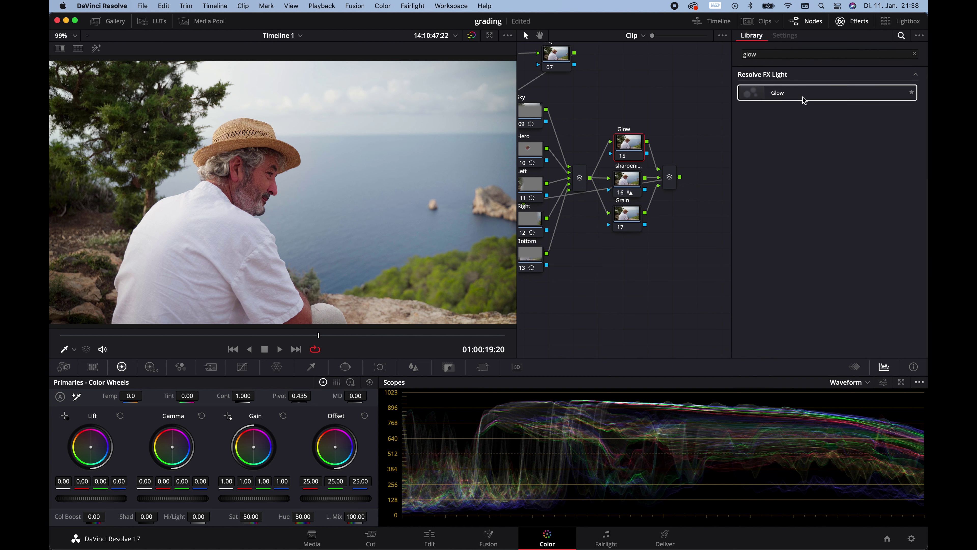
drag(804, 98, 634, 152)
Configure the Glow effect with Softlight compositing, Shine Threshold and Spread at 0.000, and a Global Blend of 0.349.
click(815, 268)
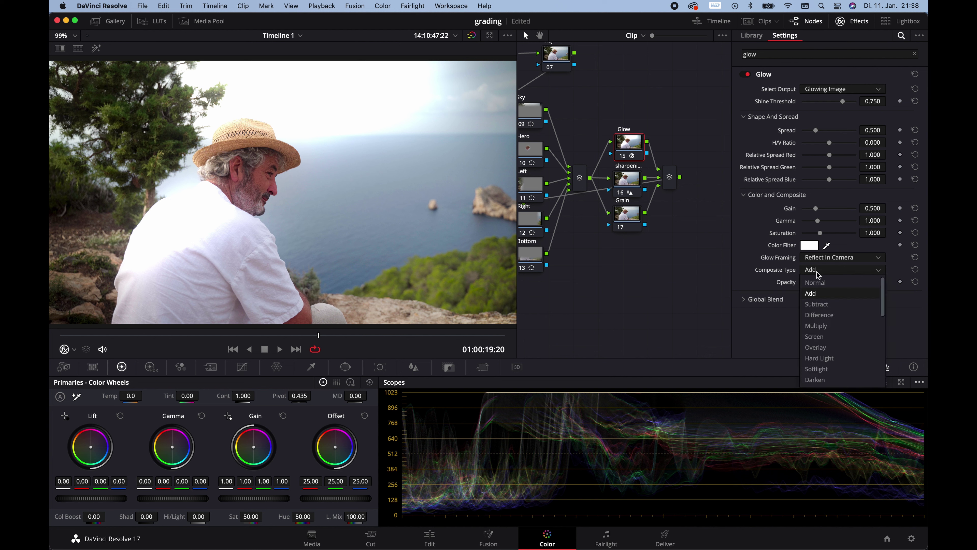
click(830, 371)
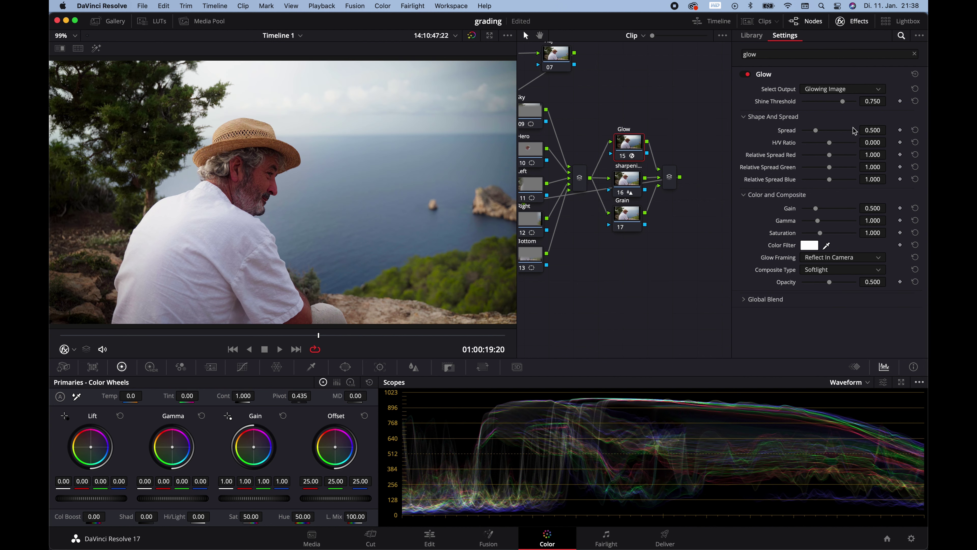
drag(843, 103, 736, 100)
drag(823, 131, 739, 140)
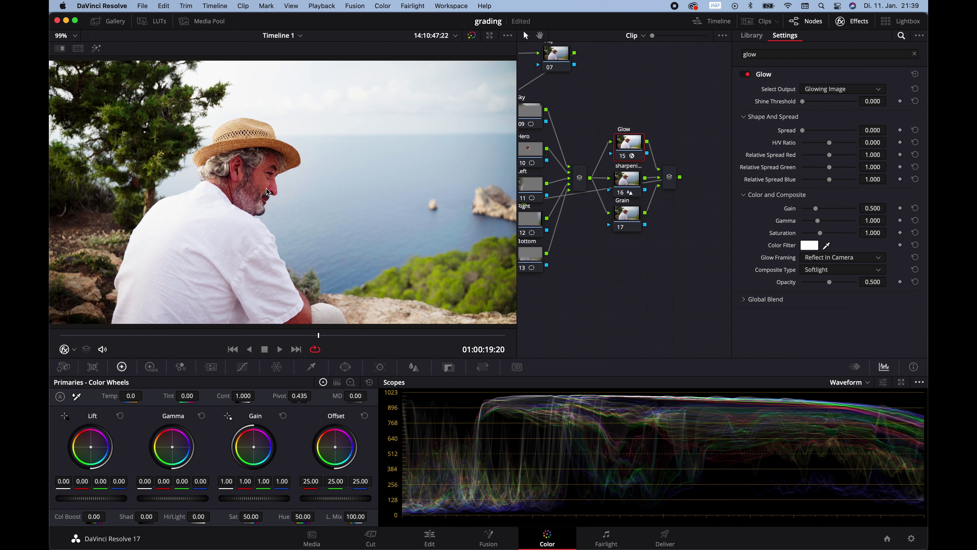
click(757, 299)
mouse_move(820, 312)
mouse_down()
mouse_move(799, 317)
mouse_move(831, 311)
mouse_move(823, 315)
mouse_up()
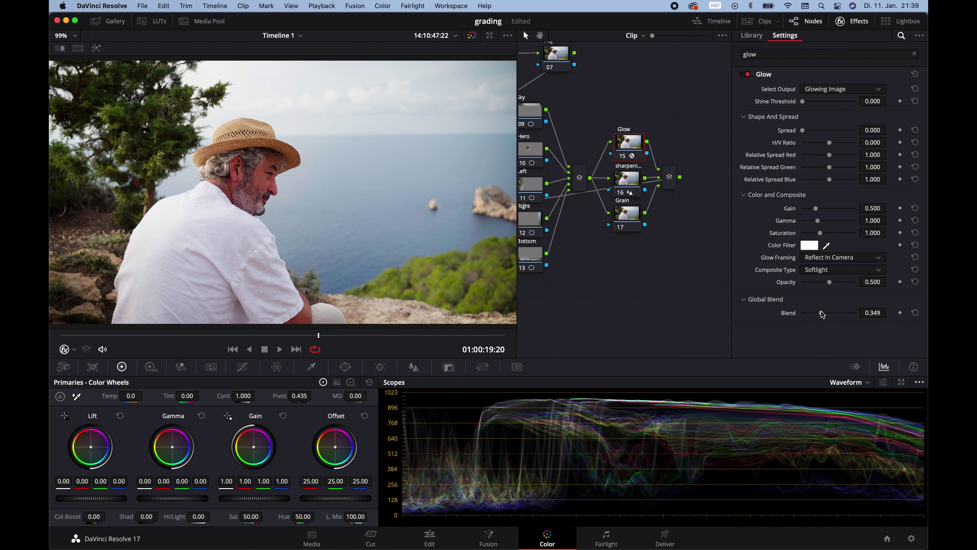
Compare the image with the Glow node disabled and enabled, leave it enabled, and return to the full node graph.
key(super+d)
key(super+d)
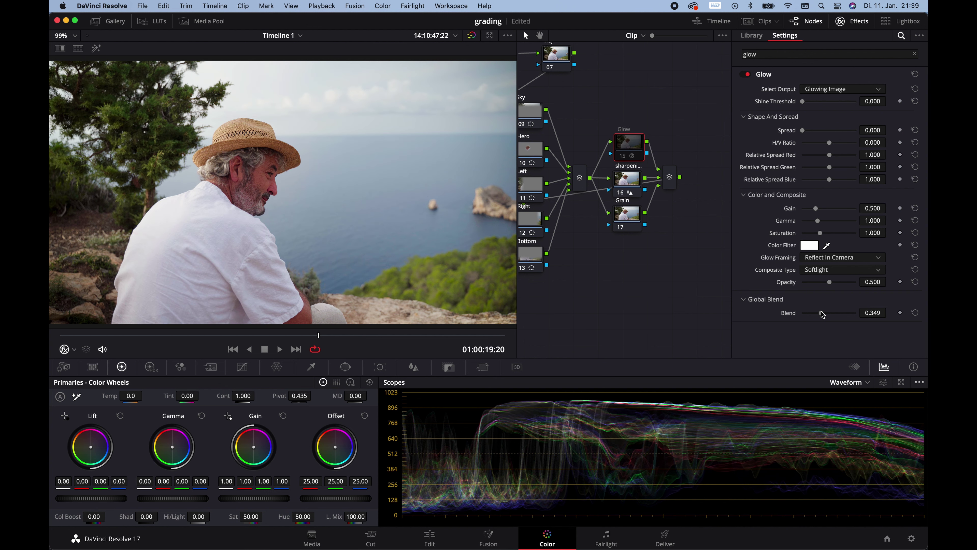
key(ctrl+d)
key(ctrl+d)
key(ctrl+d)
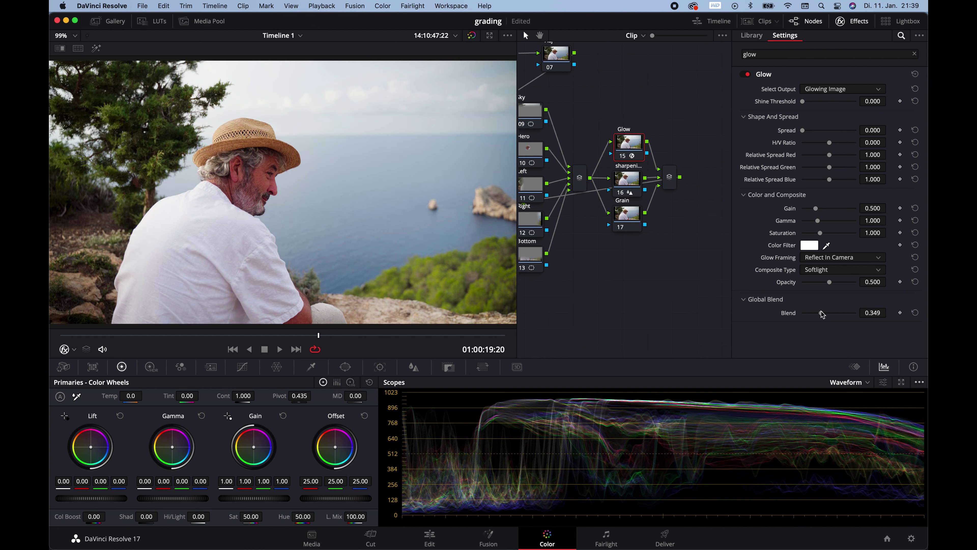
click(853, 21)
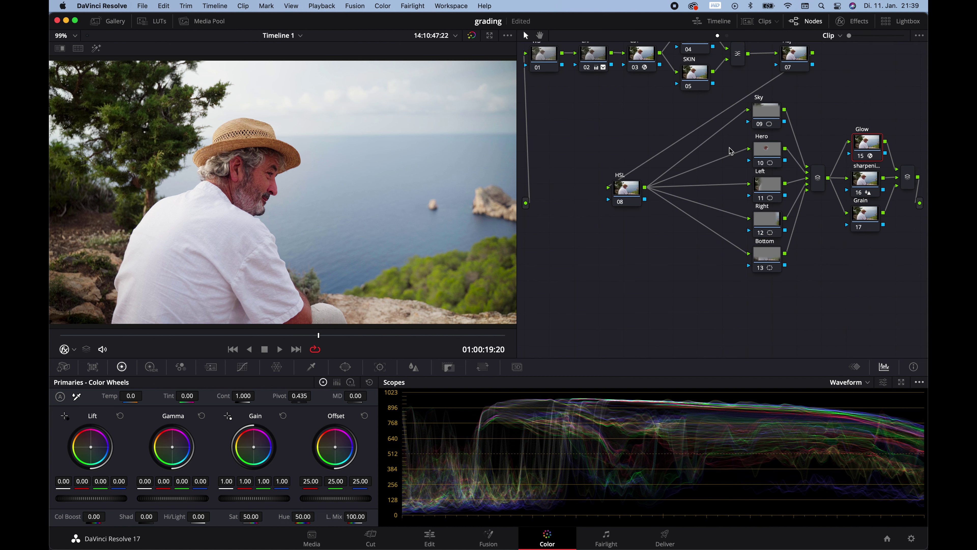
scroll(692, 302, up, 2)
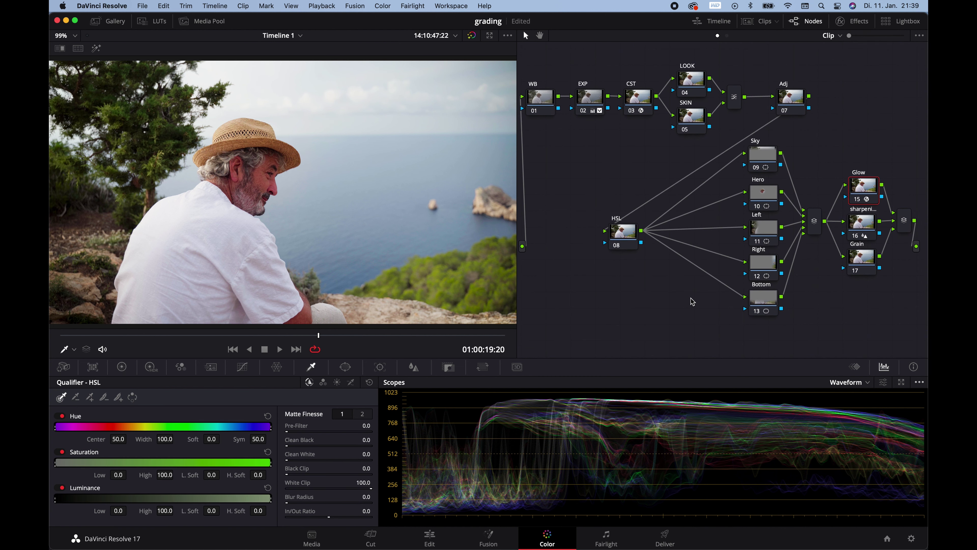
Reposition the Hero node's circular window slightly lower over the man's face, at Pan 47.42 and Tilt 51.55.
click(768, 195)
click(345, 366)
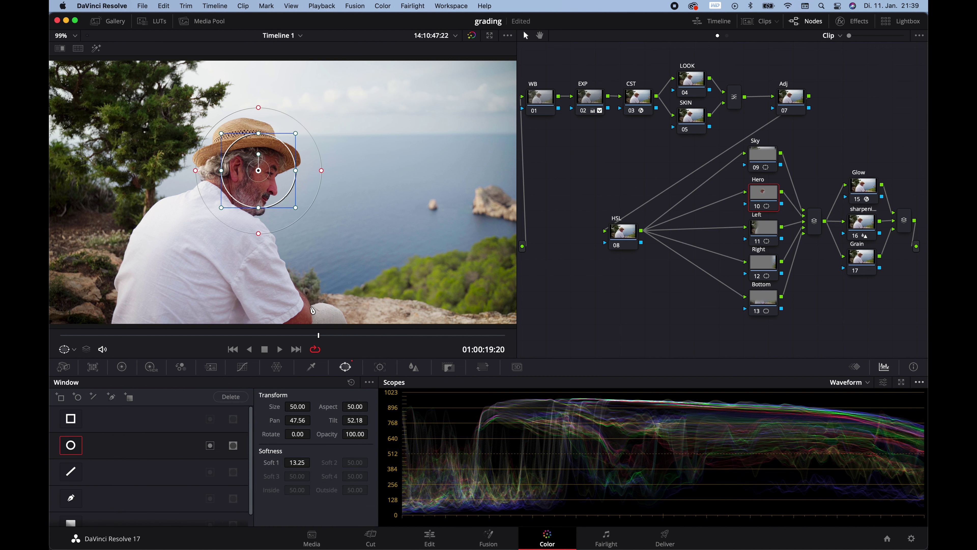
drag(257, 170, 257, 176)
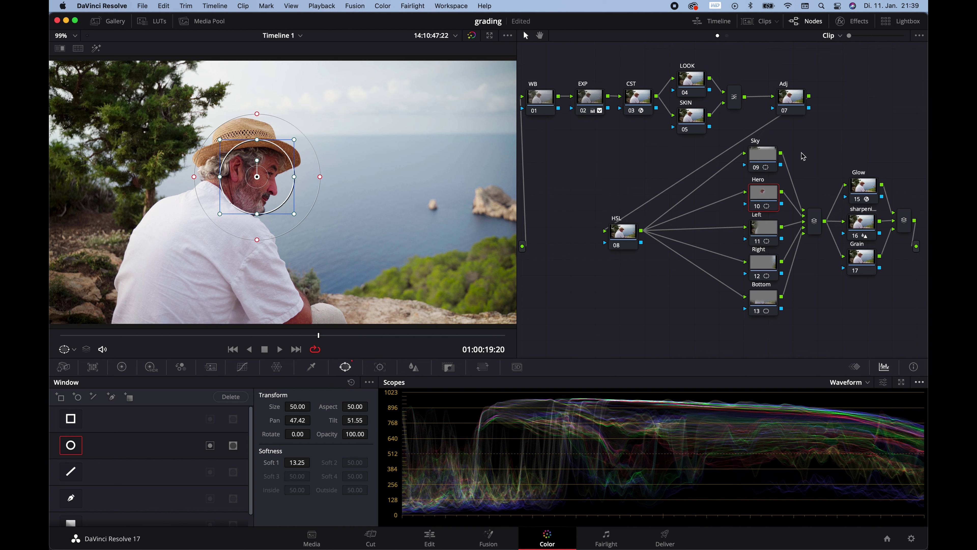
drag(805, 154, 748, 318)
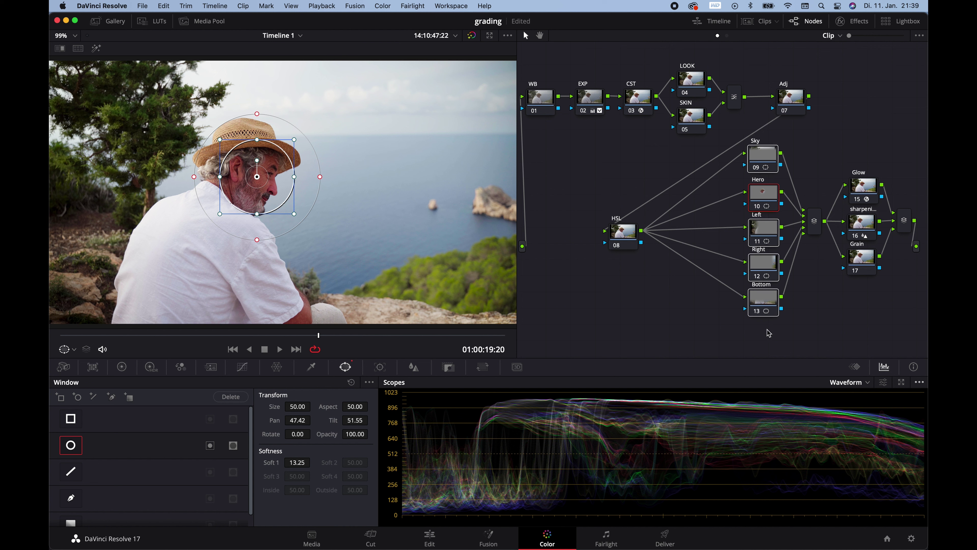
click(789, 328)
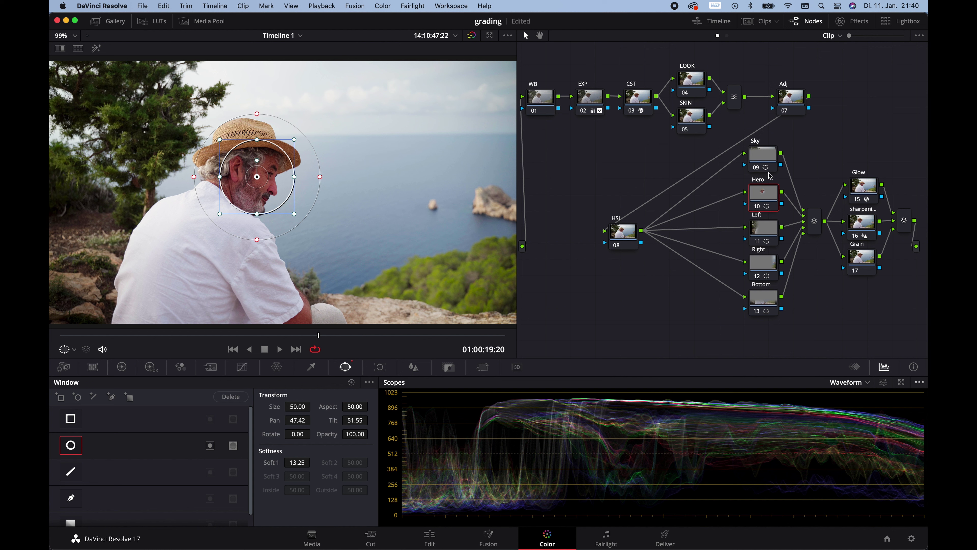
Check the Sky node's gradient window, then slightly raise a shadow point on the Hero node's custom curve.
click(766, 154)
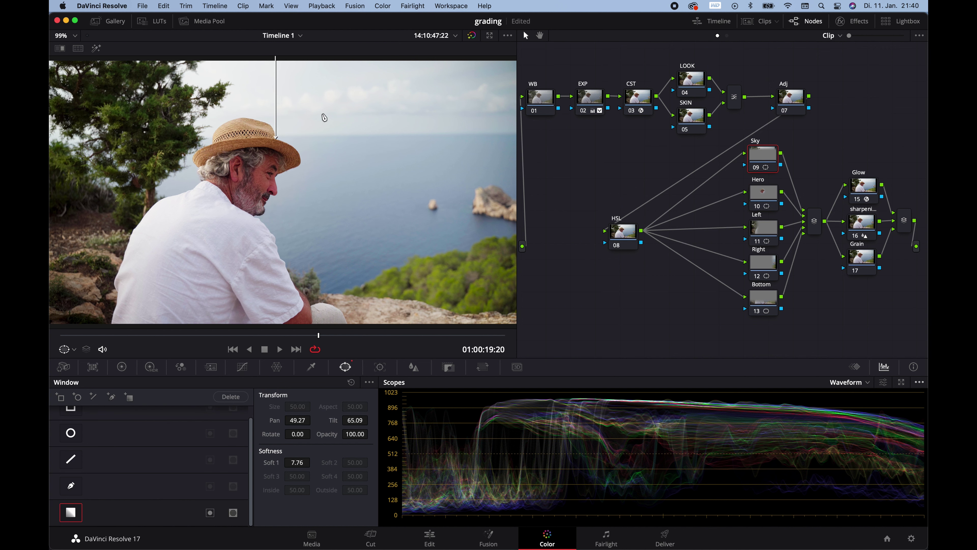
click(760, 200)
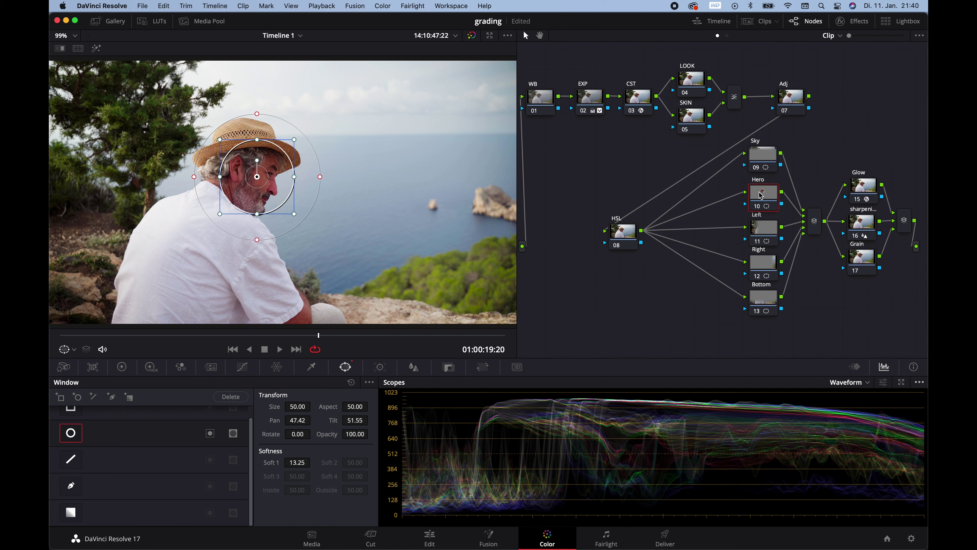
click(248, 366)
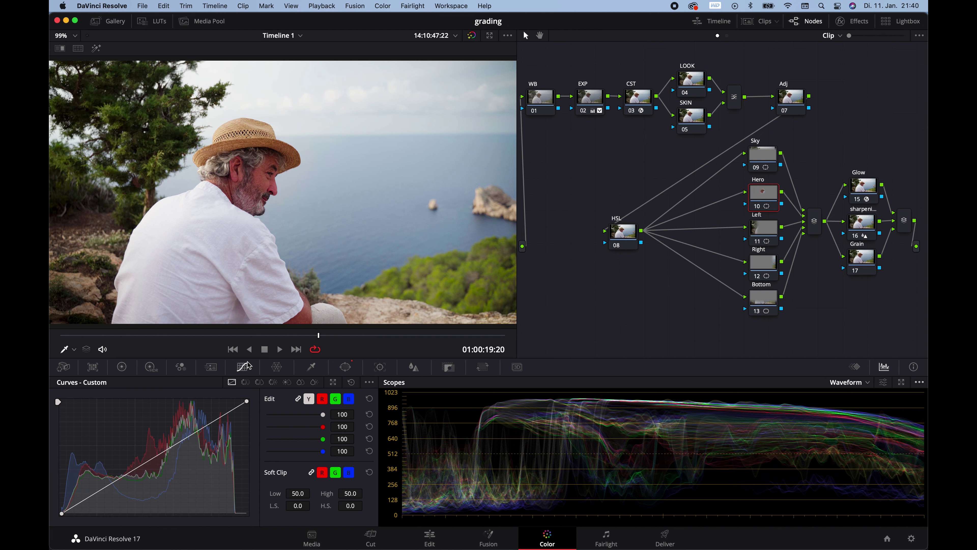
click(121, 479)
drag(120, 479, 119, 478)
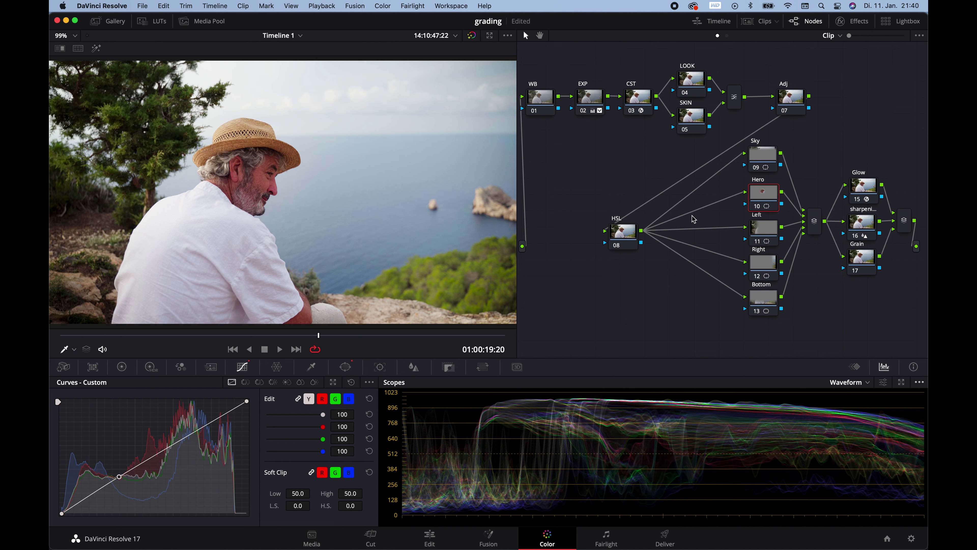
Add a shadow point to the Left node's custom curve and pull the Bottom node's shadows down slightly.
click(758, 231)
click(105, 488)
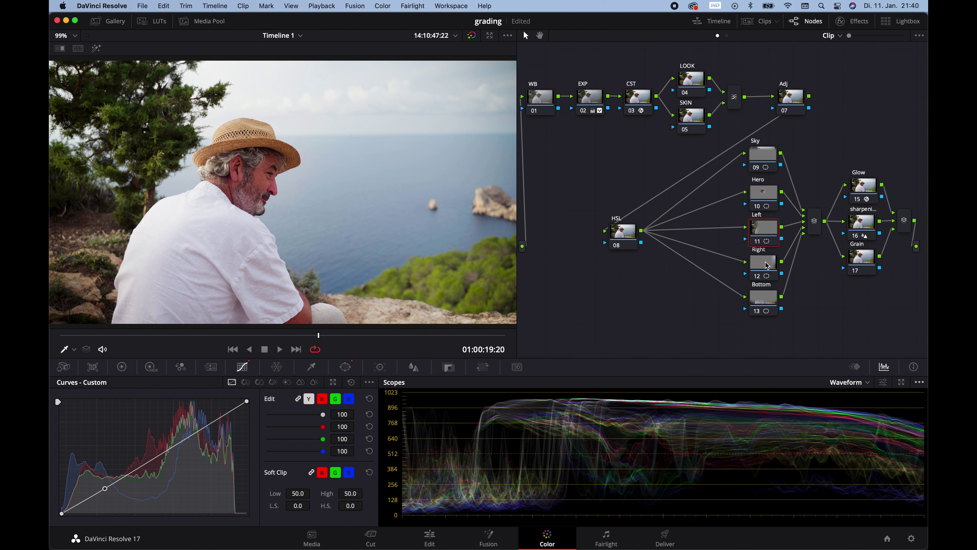
click(762, 293)
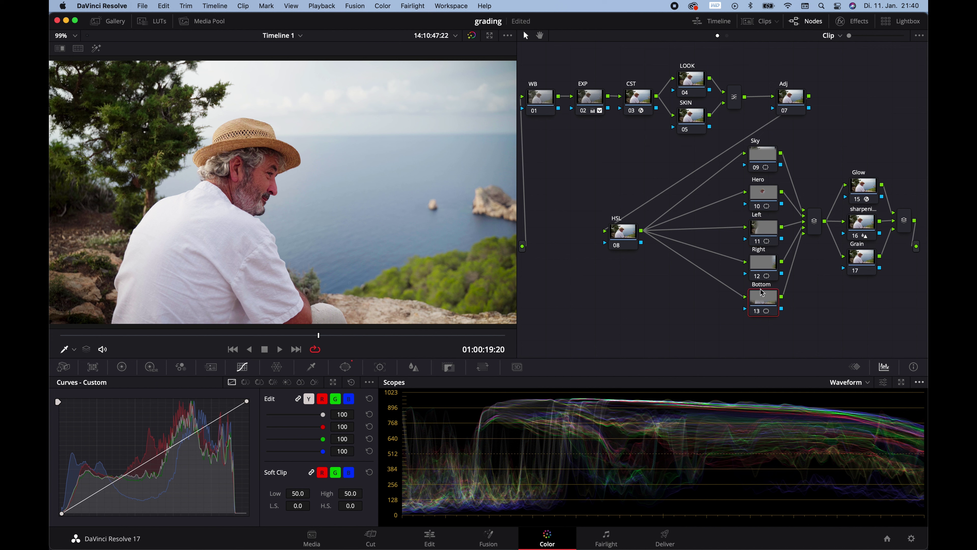
click(102, 493)
drag(102, 496, 104, 497)
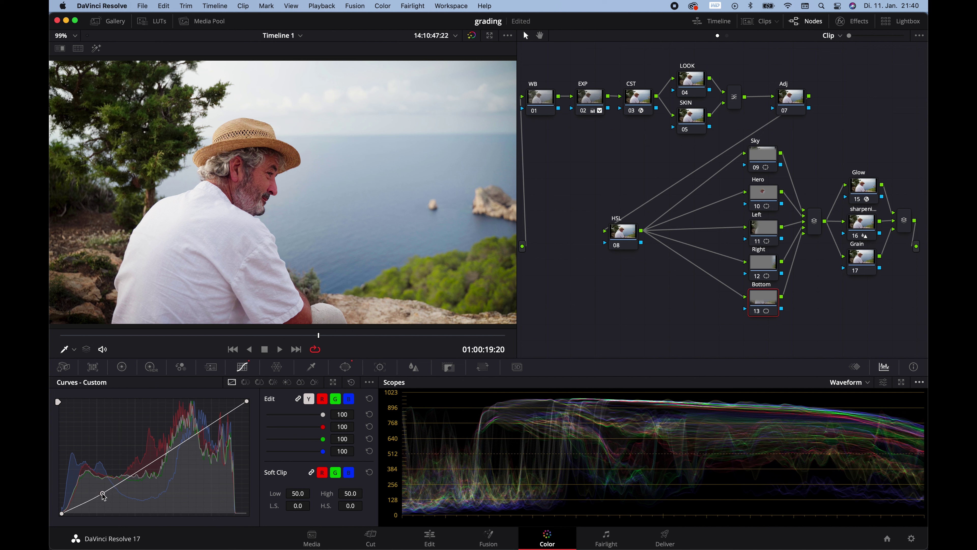
drag(796, 150, 757, 305)
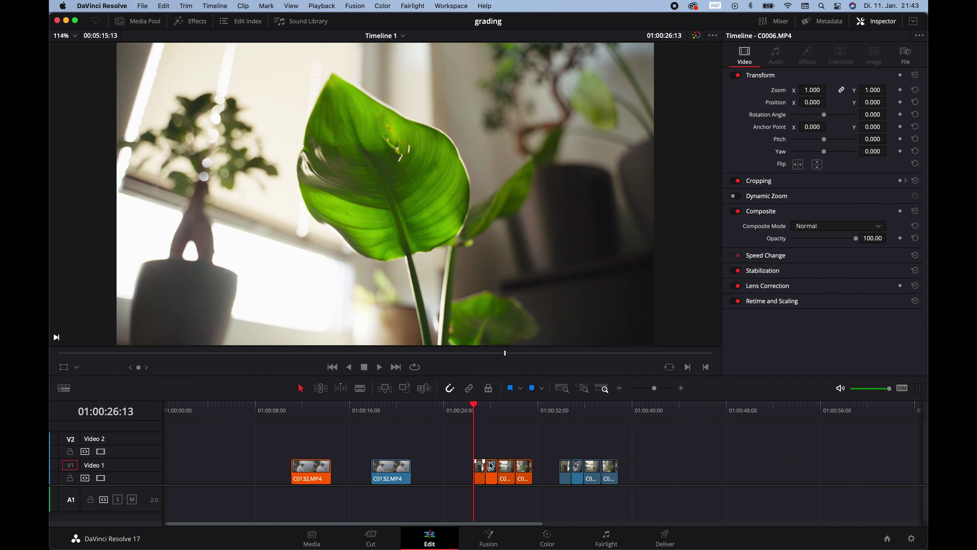
Select the four orange clips on the Edit page timeline and play both four-clip sequences to compare them.
drag(522, 444, 460, 494)
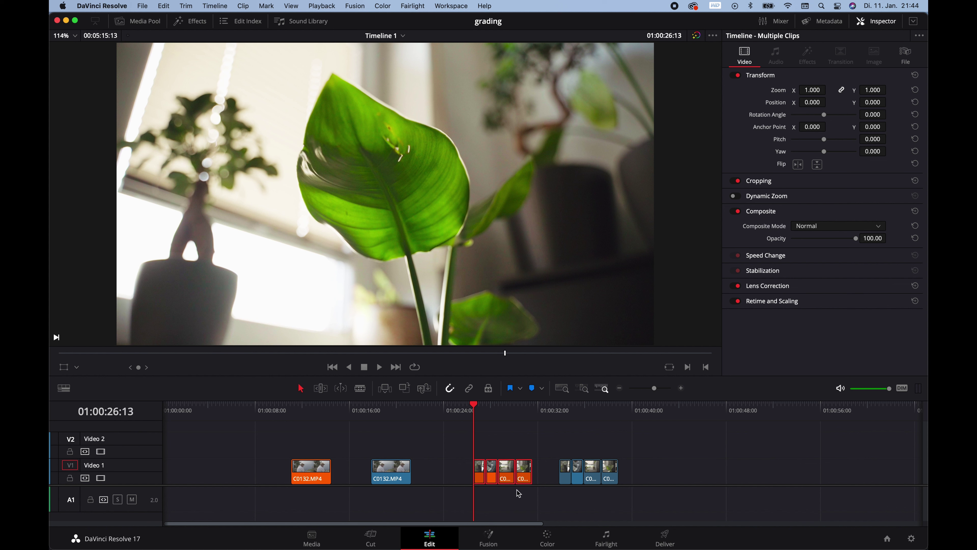
key(space)
key(space)
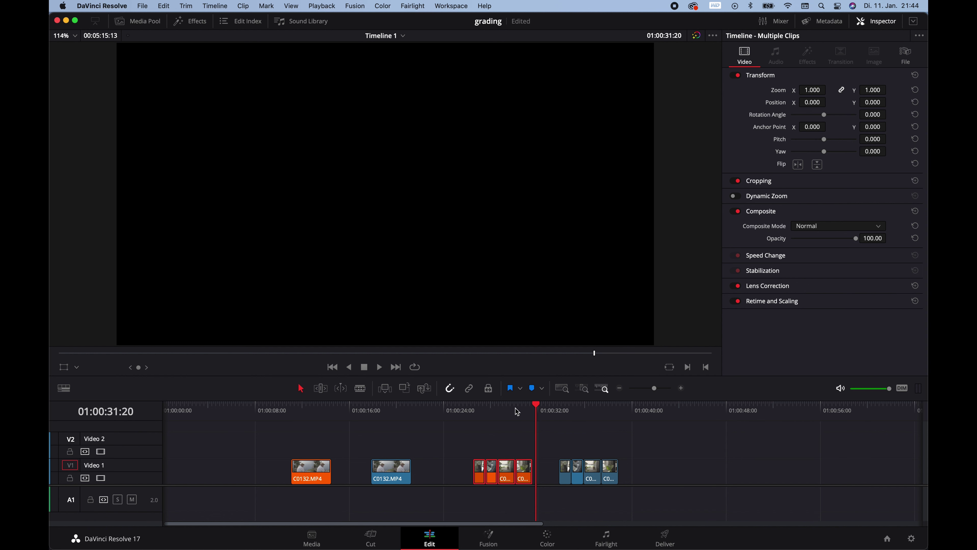
click(561, 408)
key(space)
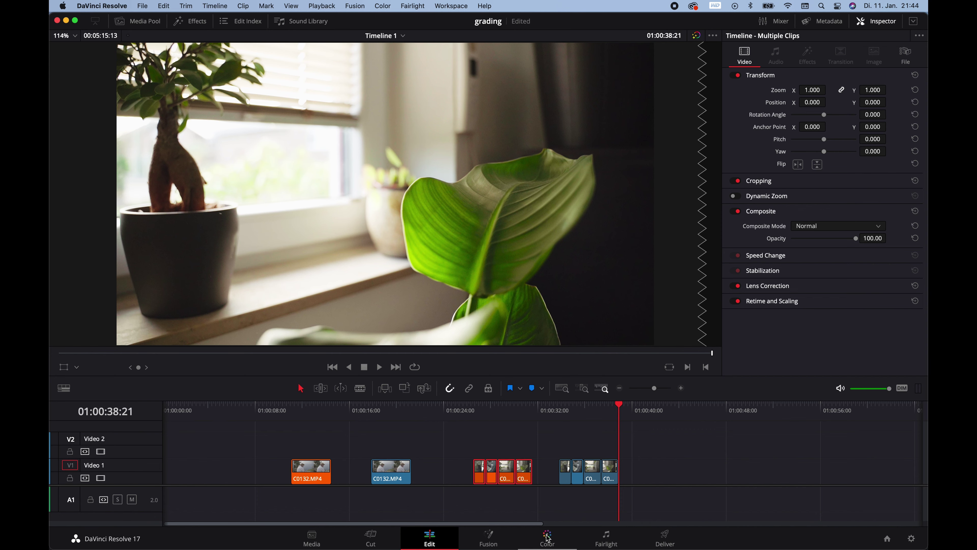
Switch to the Color page, show the clip thumbnails and select clips 07 to 10.
click(548, 539)
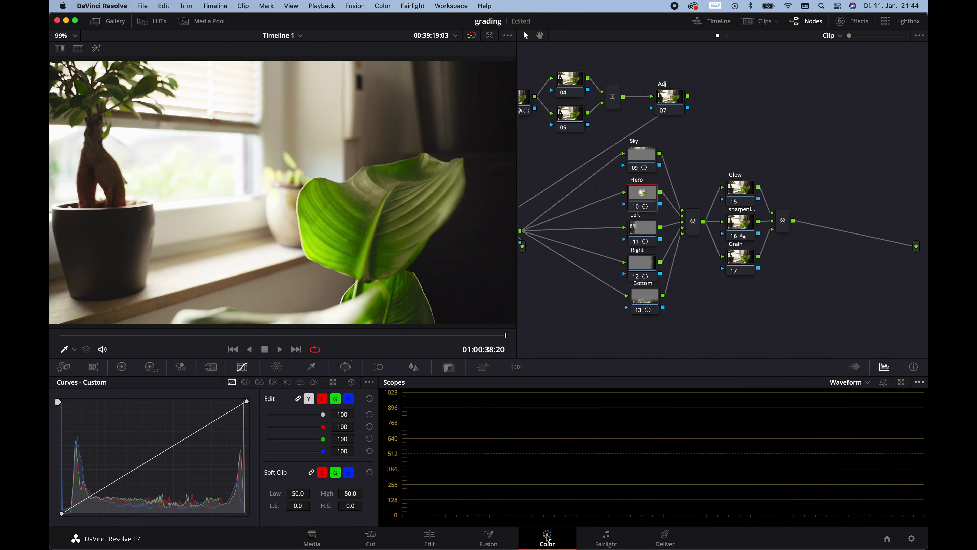
click(763, 23)
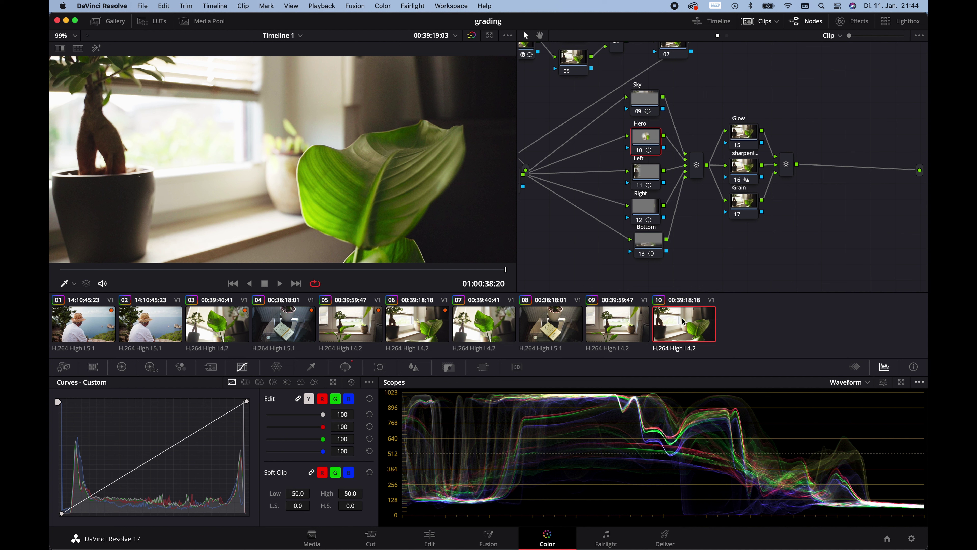
drag(685, 322, 494, 331)
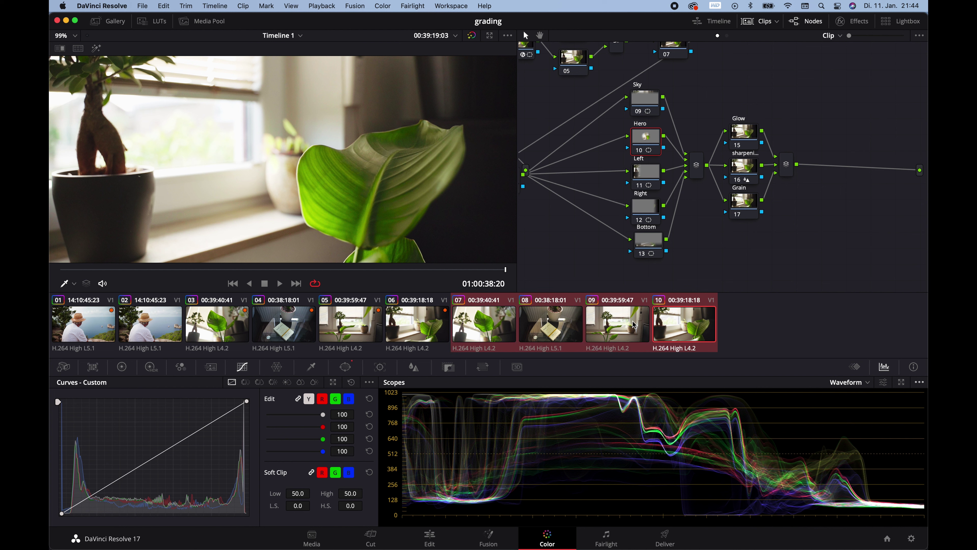
Show the selected clips together in a split screen set to Selected Clips and review them in full screen.
click(79, 50)
click(470, 49)
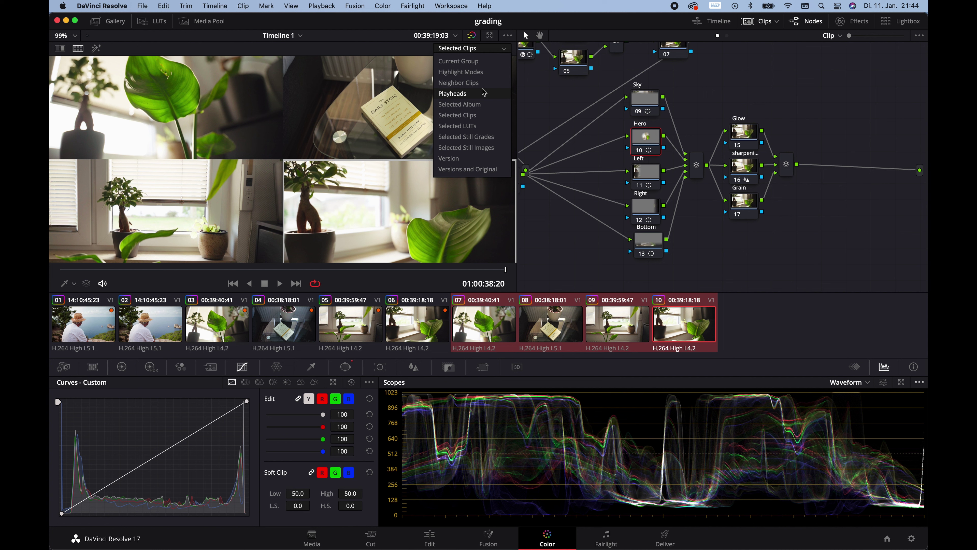
click(491, 51)
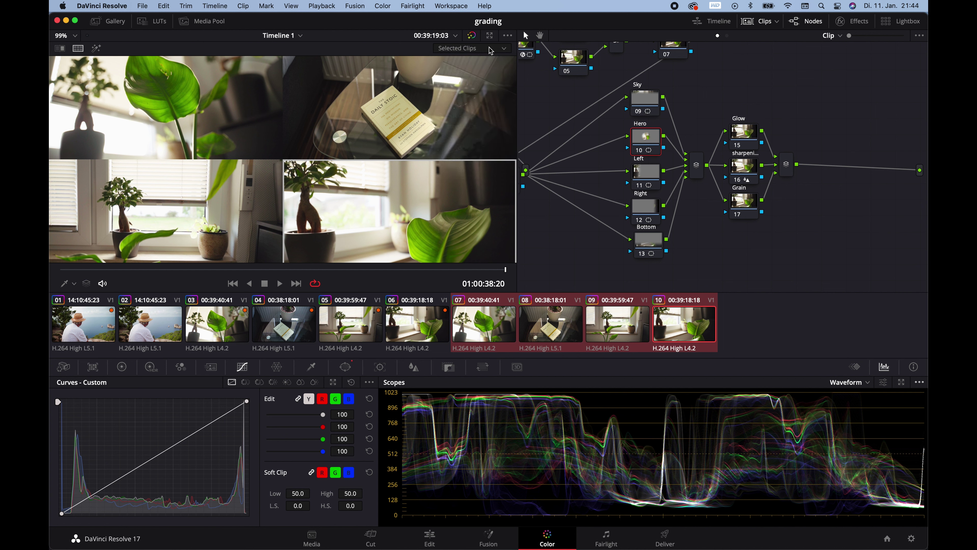
click(491, 50)
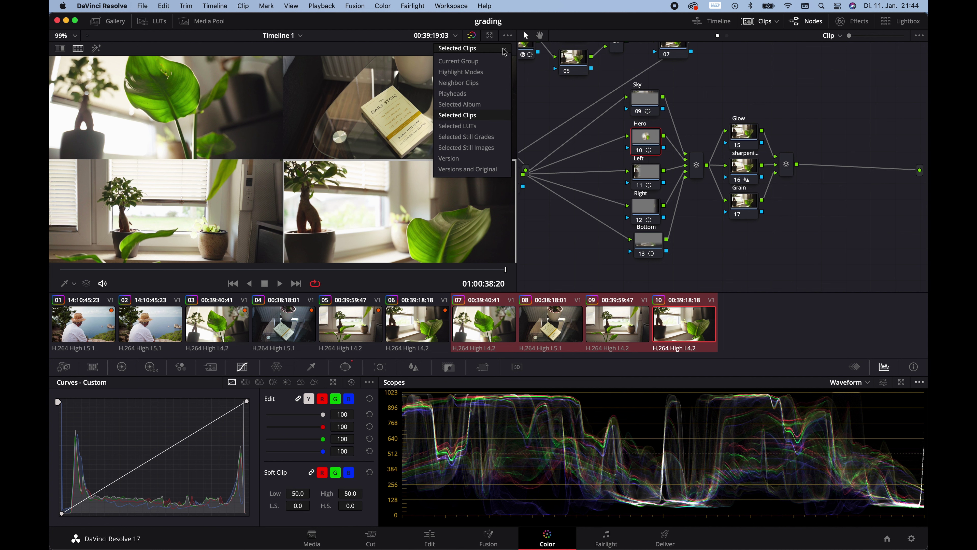
click(476, 116)
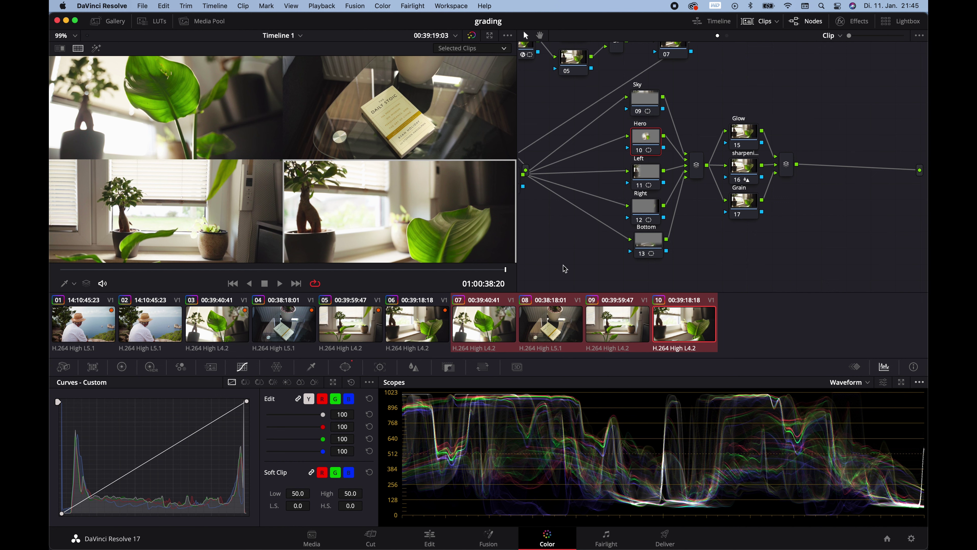
key(super+f)
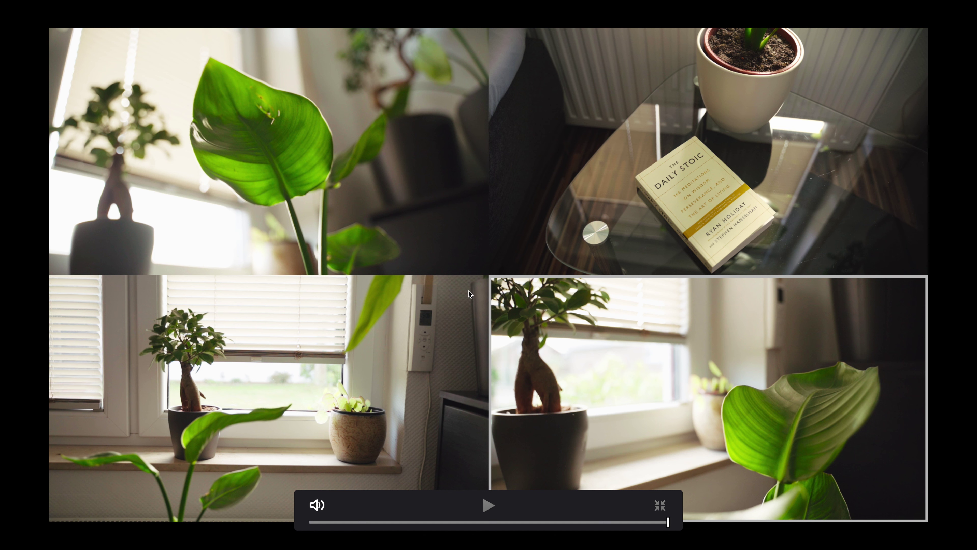
key(super+f)
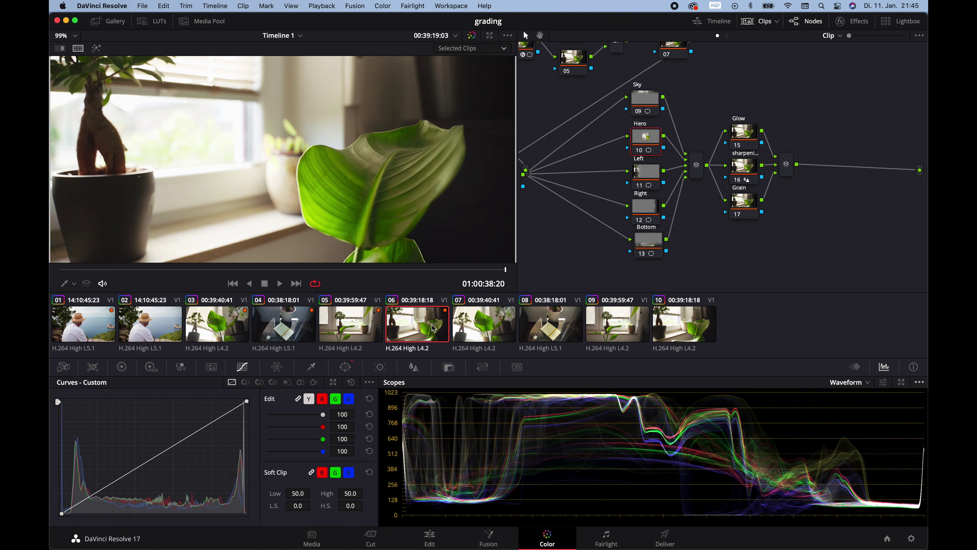
Select clips 03 to 06, inspect them in the full-screen split view and pick the book clip.
super+click(352, 326)
super+click(287, 327)
super+click(228, 330)
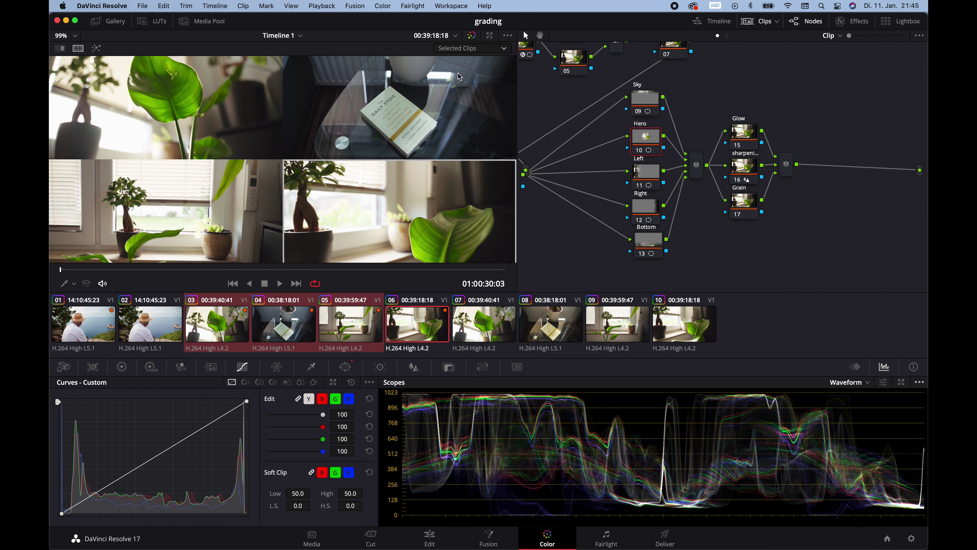
key(super+f)
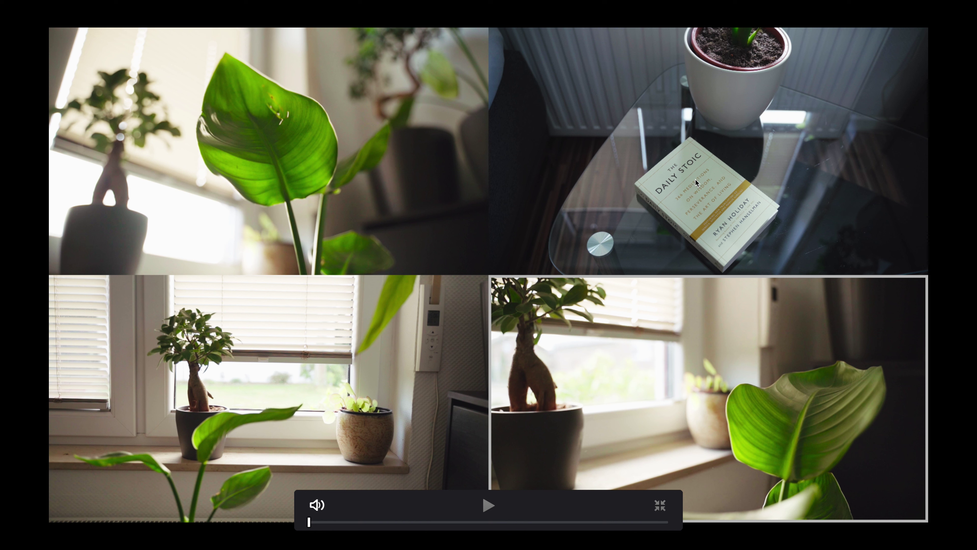
click(703, 170)
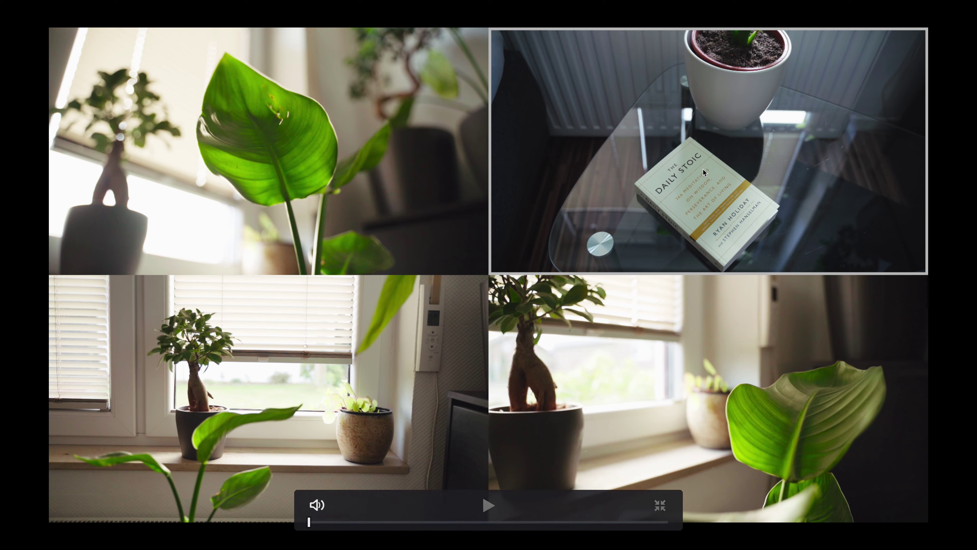
key(Escape)
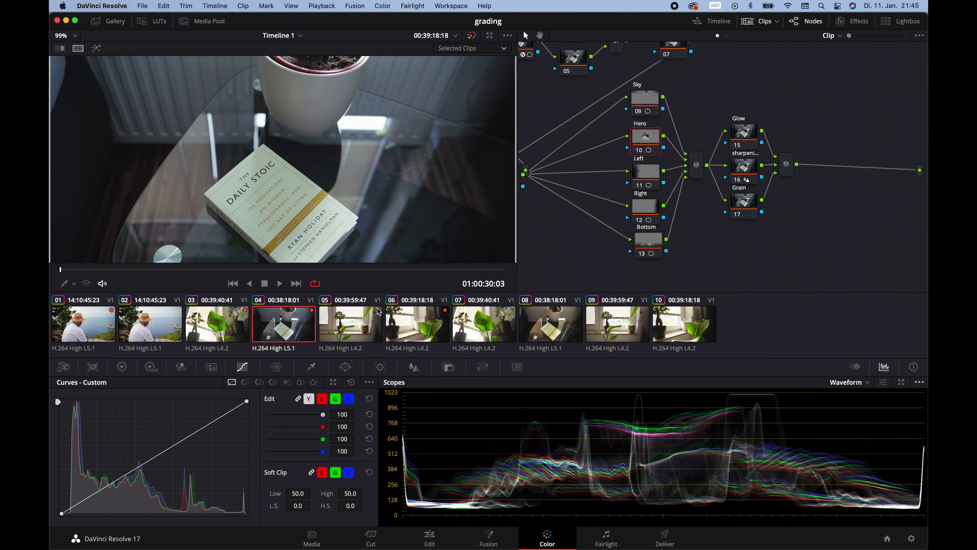
Select clips 03 to 06 again for the split screen, with clip 03 active, and hide the clip thumbnails.
click(217, 332)
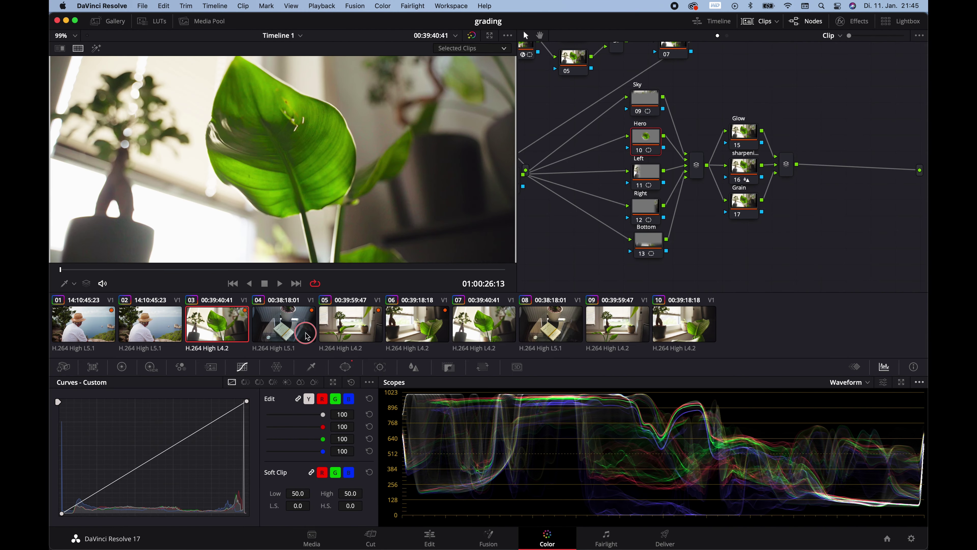
super+click(306, 337)
super+click(342, 331)
super+click(411, 328)
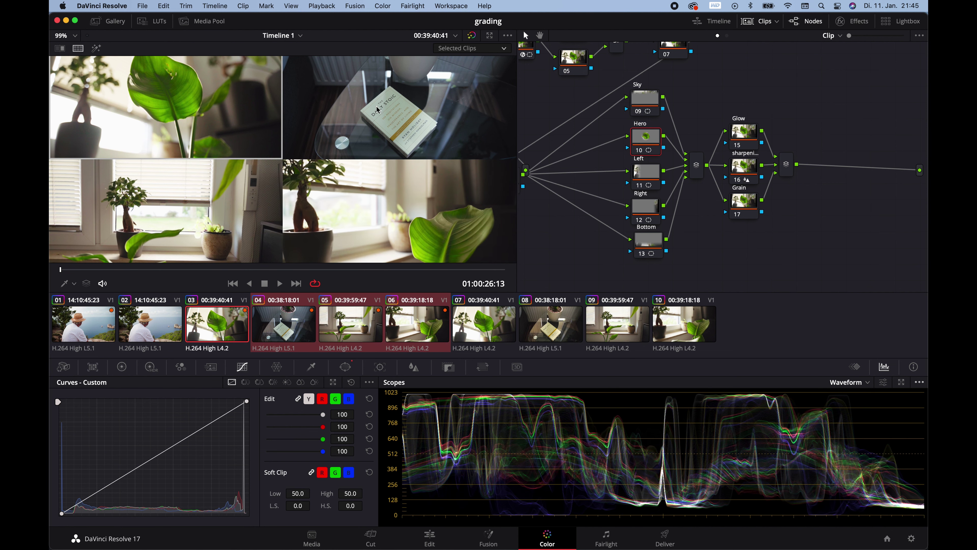
click(764, 22)
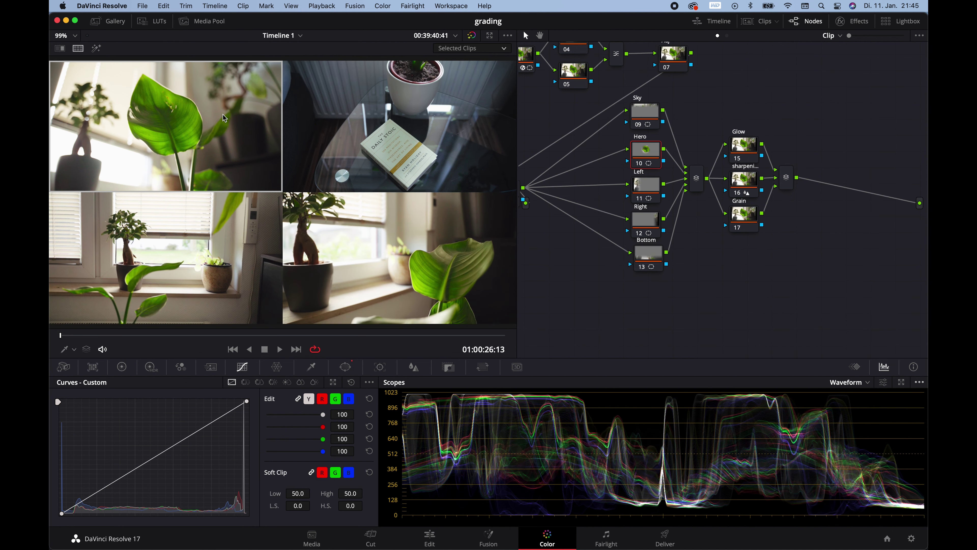
Make the book clip active in the split screen and bring its node tree into view from the WB node onward.
click(386, 127)
scroll(643, 177, left, 5)
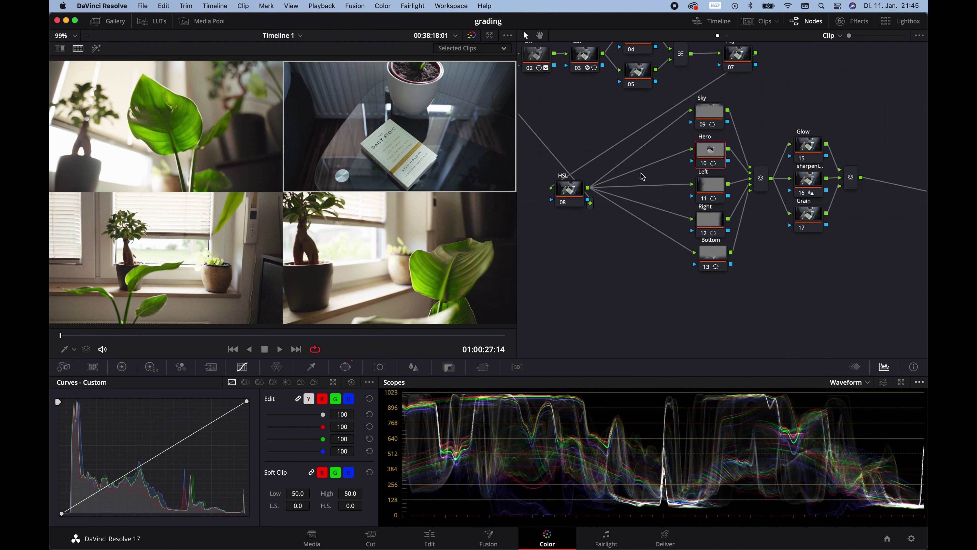
scroll(643, 177, up, 6)
scroll(643, 177, left, 2)
scroll(643, 177, left, 3)
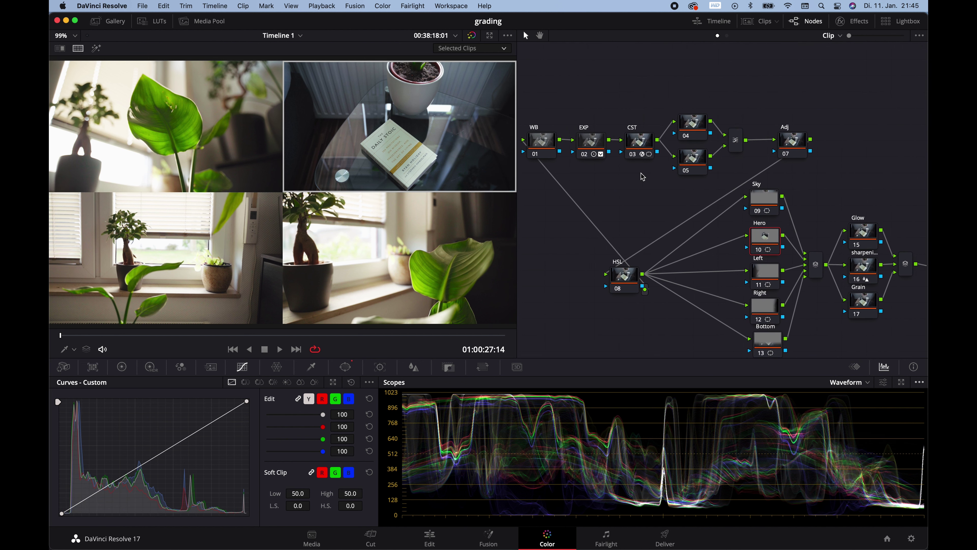
scroll(643, 177, down, 2)
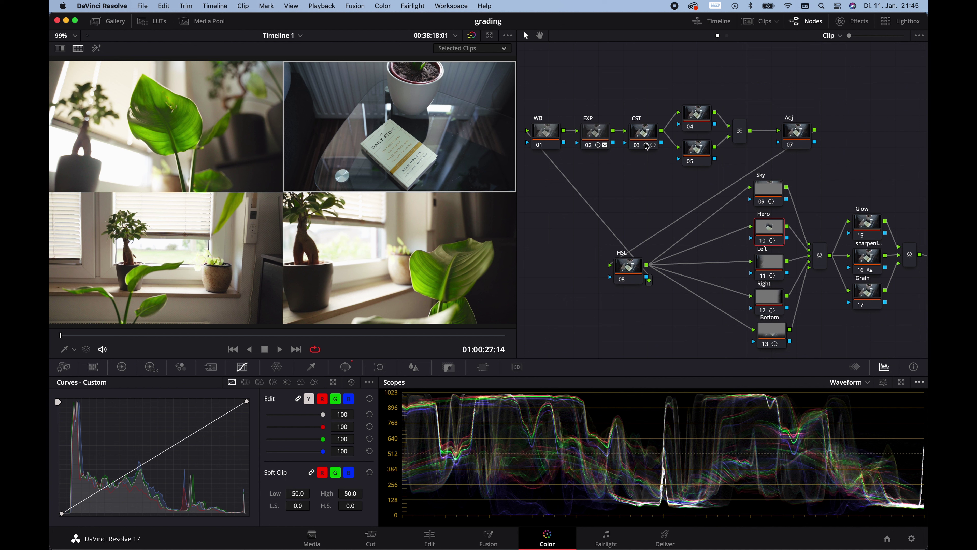
scroll(700, 231, down, 2)
scroll(700, 231, down, 1)
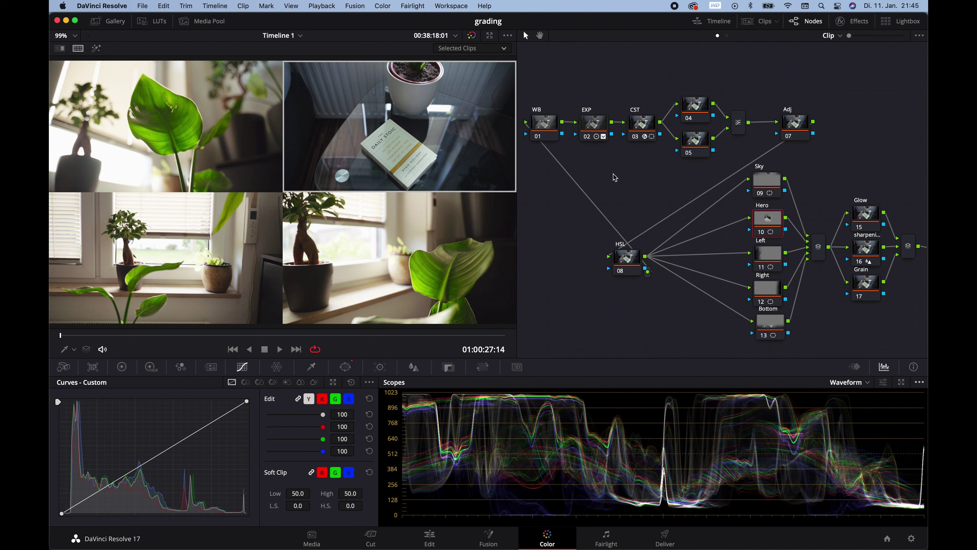
On the book clip's WB node, set the HDR Global wheel's X to -0.03 and lower its Y slightly.
click(547, 131)
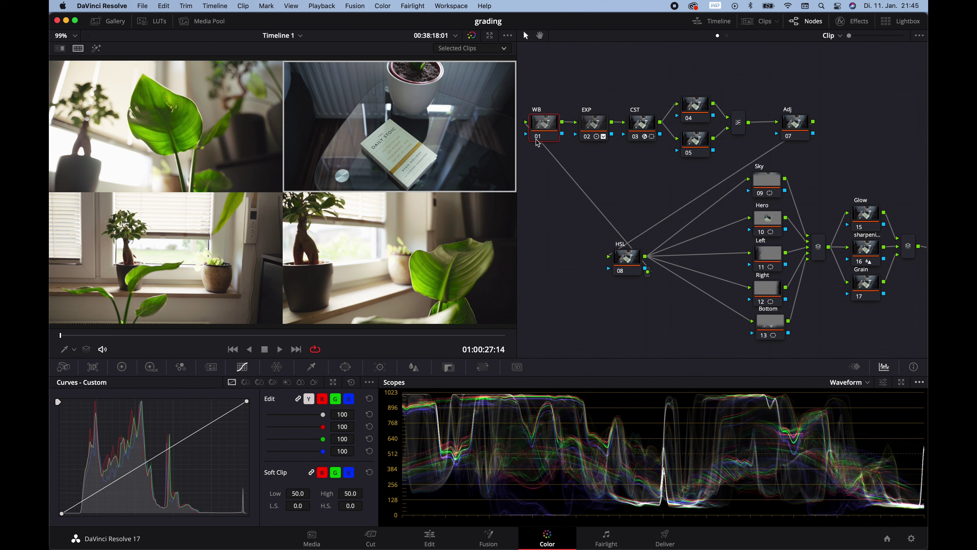
click(151, 367)
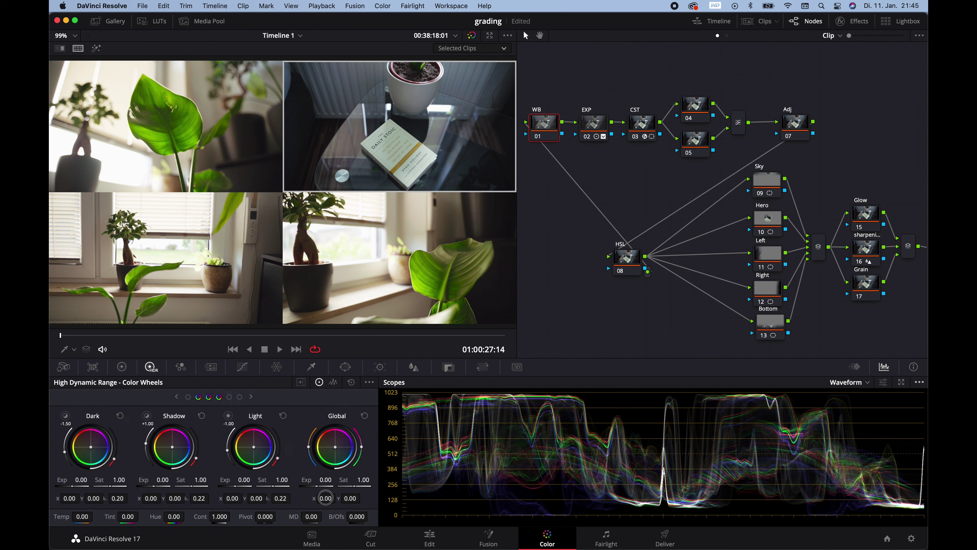
drag(326, 498, 308, 498)
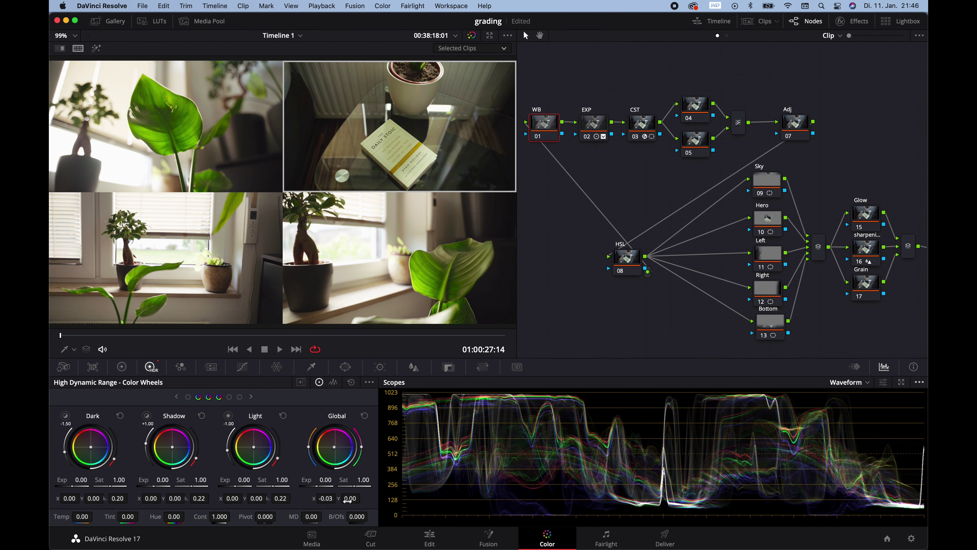
drag(360, 499, 351, 498)
On the book clip's EXP node, set the primaries Lift to 0.01 and Gain to 1.08.
click(590, 129)
click(122, 366)
drag(86, 500, 92, 495)
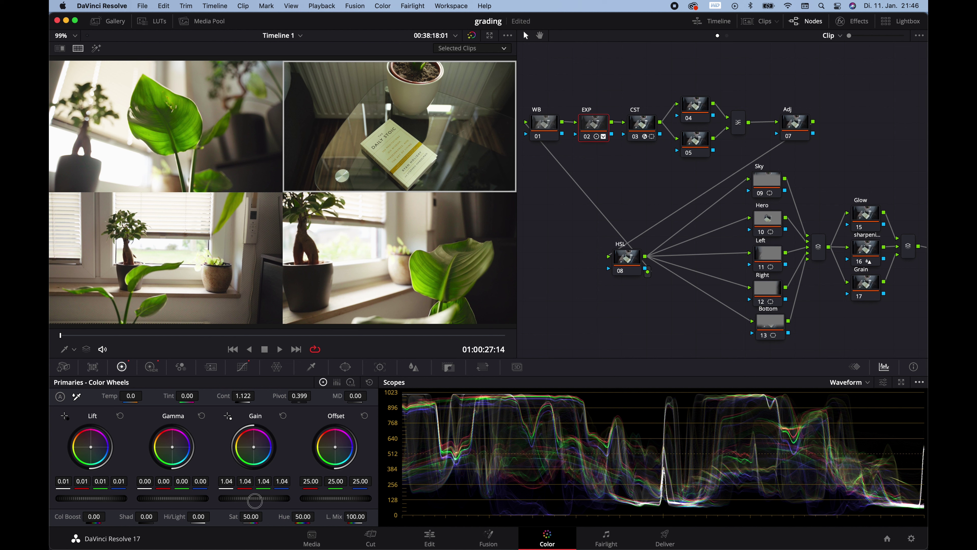
drag(252, 501, 281, 500)
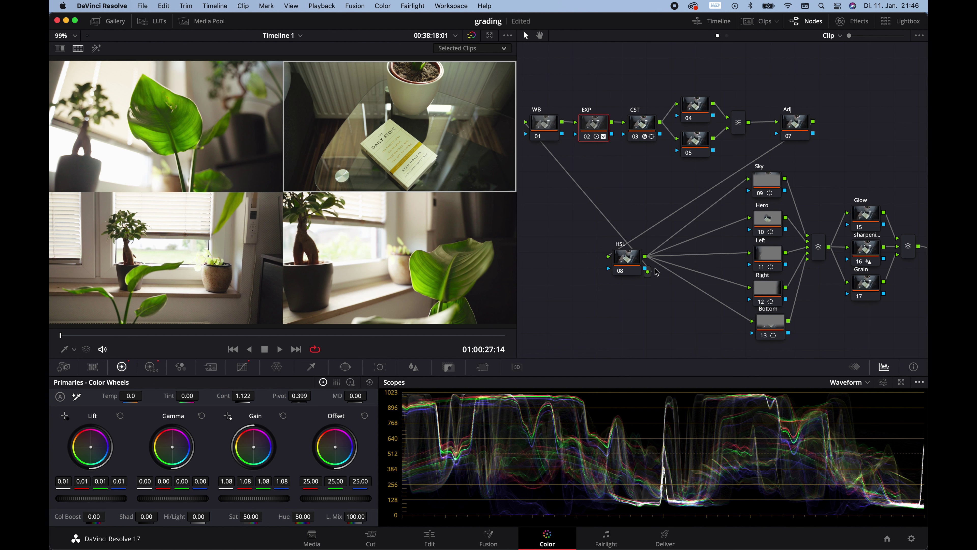
scroll(657, 271, left, 2)
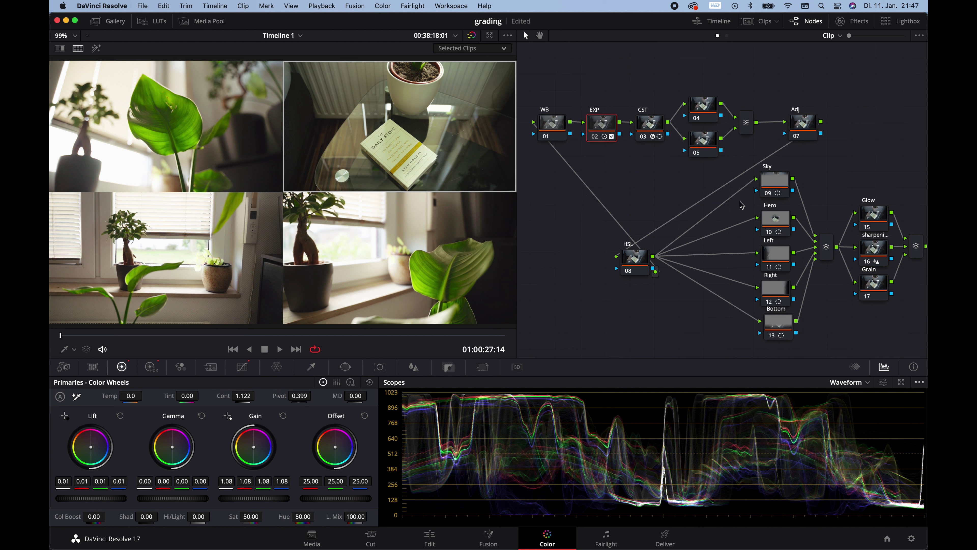
click(807, 126)
drag(713, 92, 711, 173)
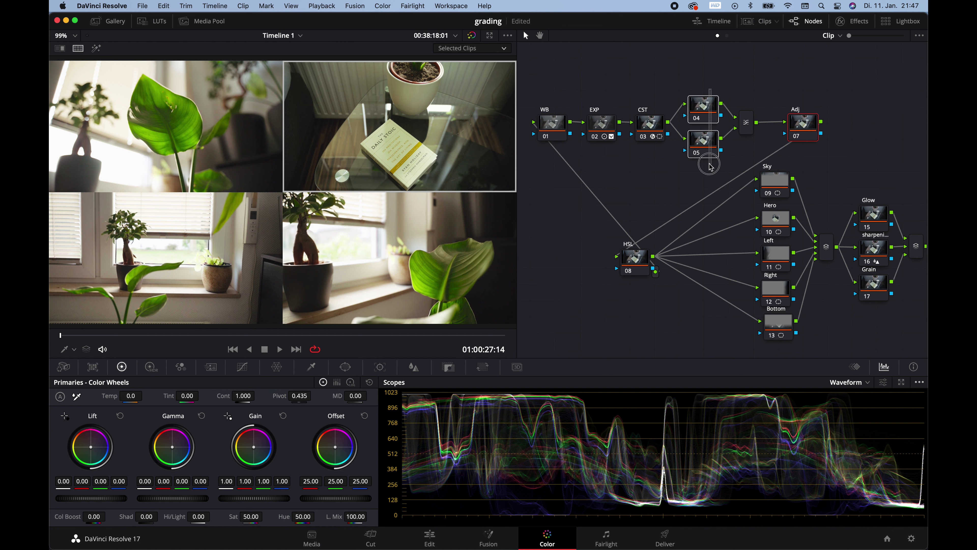
click(669, 177)
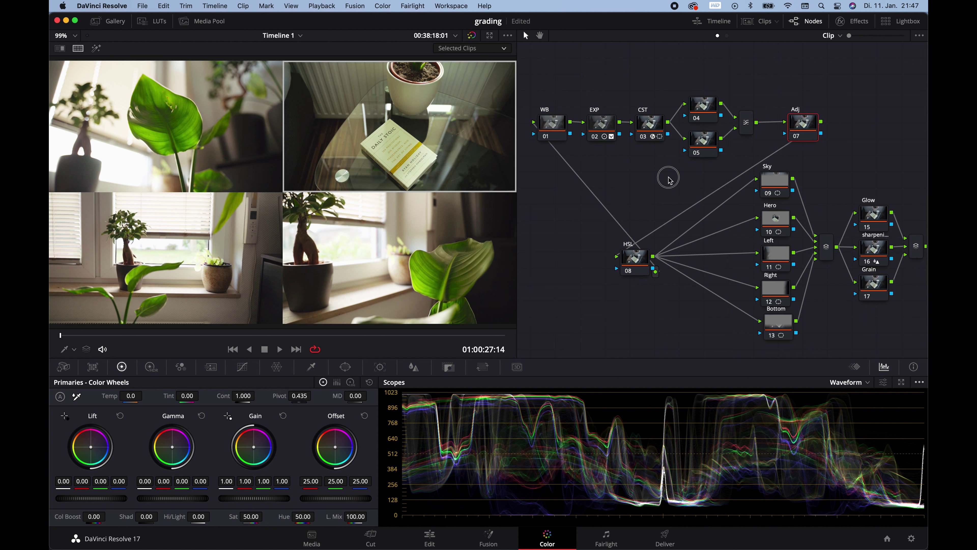
Open man-by-the-sea clip 02 at 01:00:19:11, where his face is in profile, and hide the clip thumbnails.
click(760, 21)
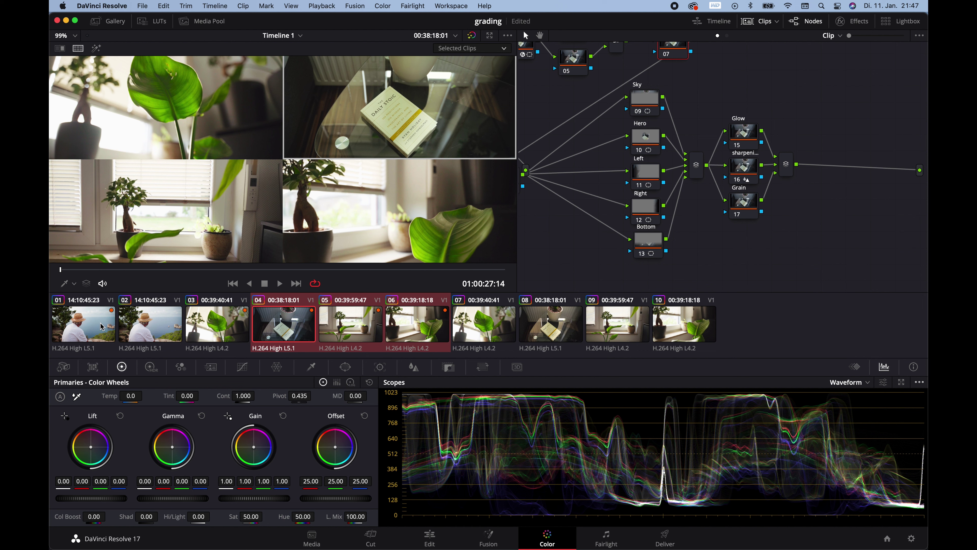
click(139, 330)
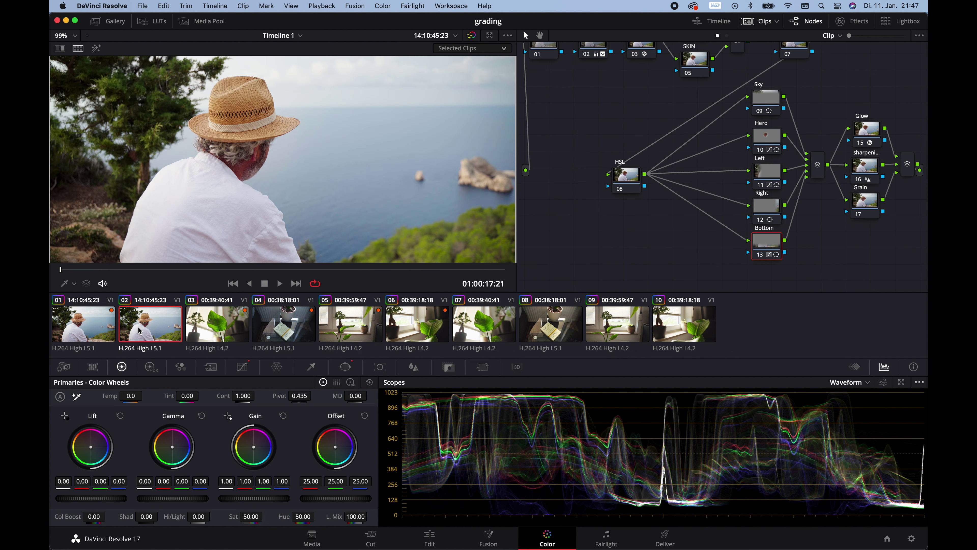
click(269, 269)
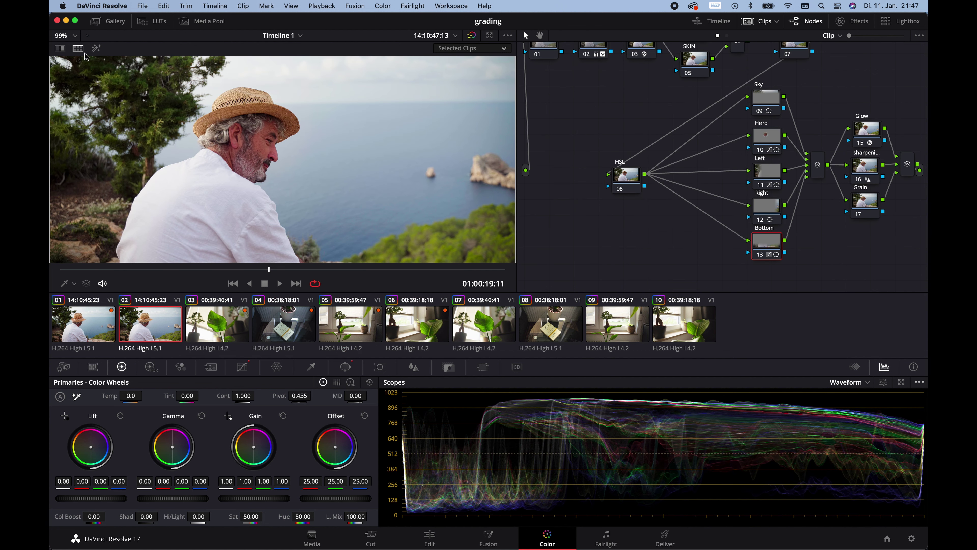
click(768, 27)
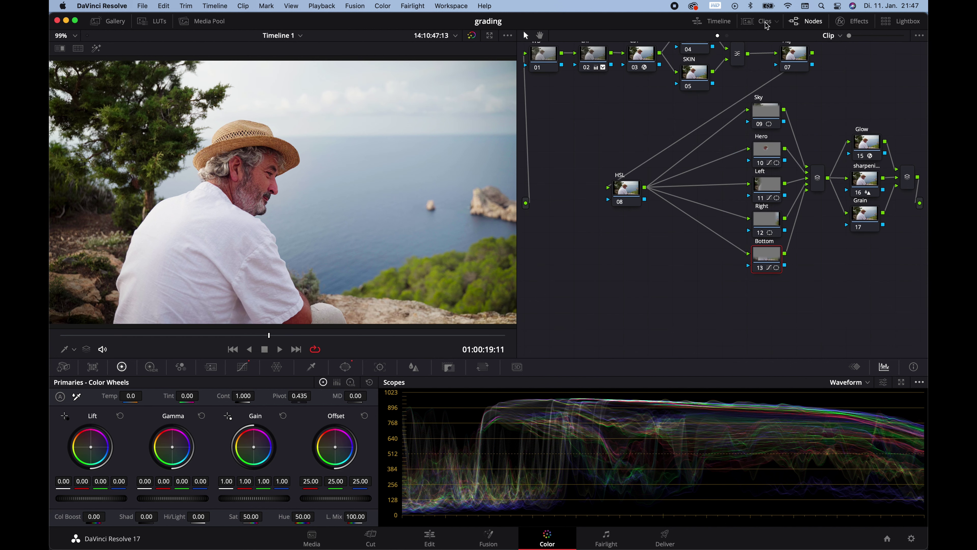
Qualify the man's skin on the SKIN node with hue width 13.2, hue softness 10.4, luminance low 51.6, high softness 40.3 and blur radius 12.9.
click(694, 127)
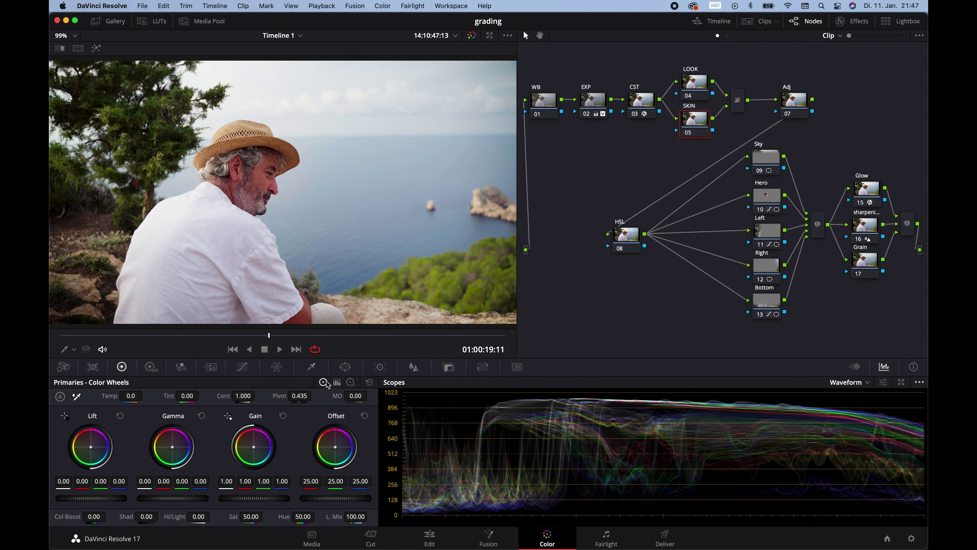
click(311, 367)
click(263, 173)
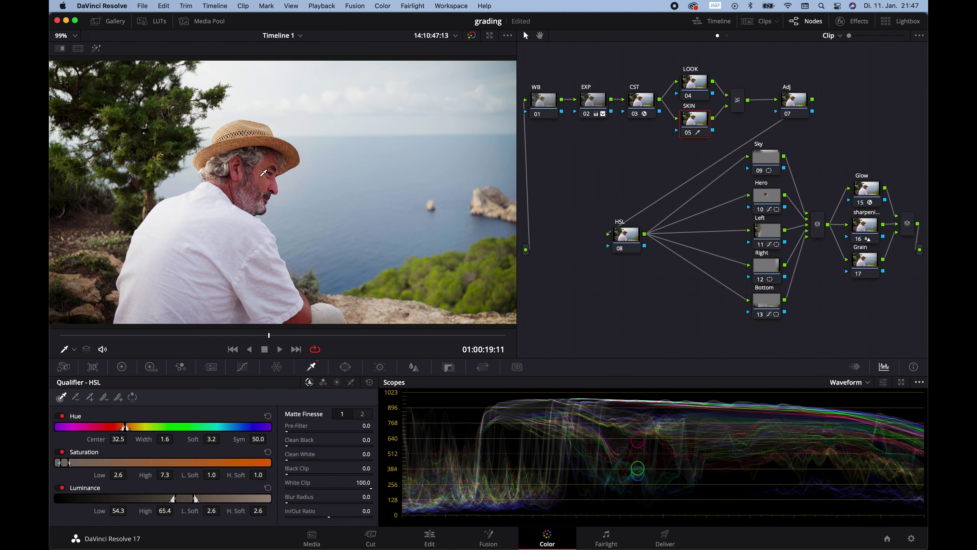
key(shift+h)
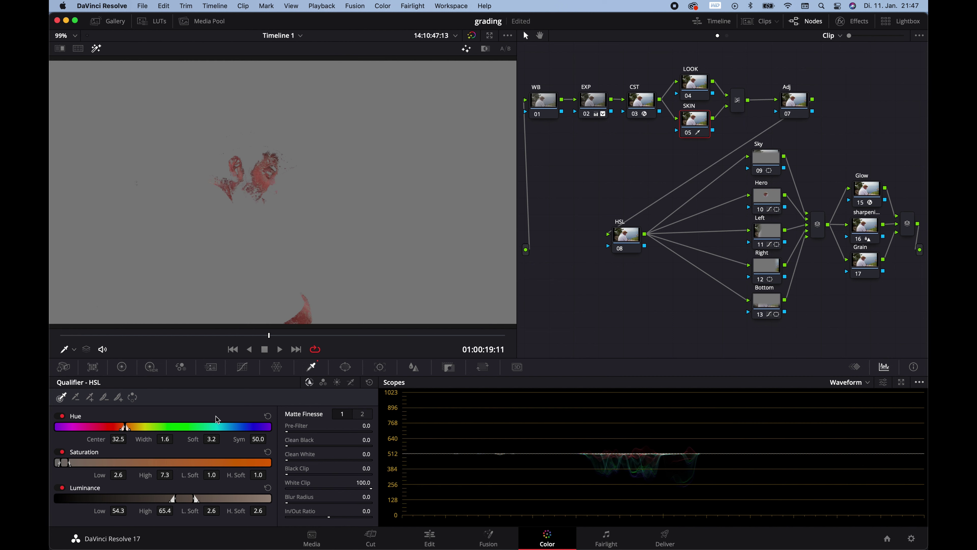
drag(125, 426, 151, 427)
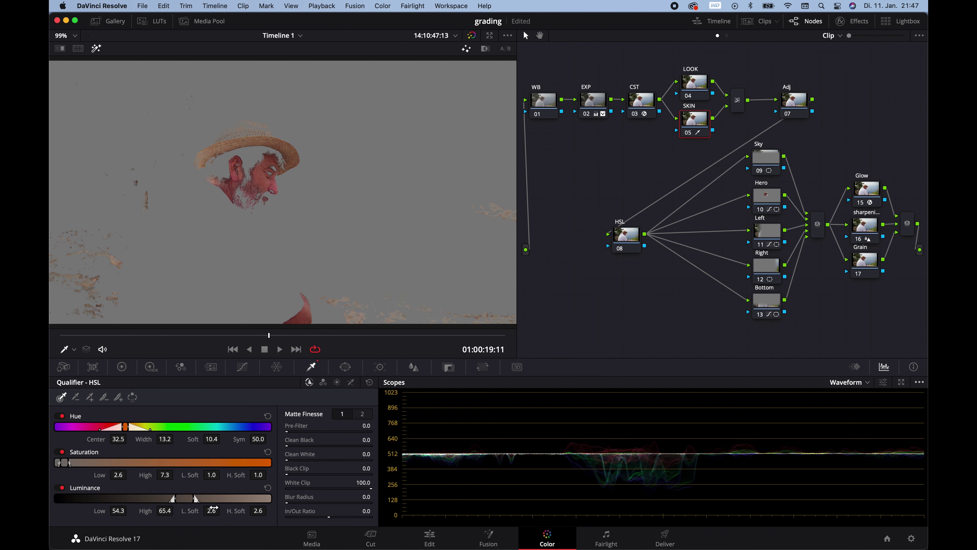
drag(176, 499, 353, 501)
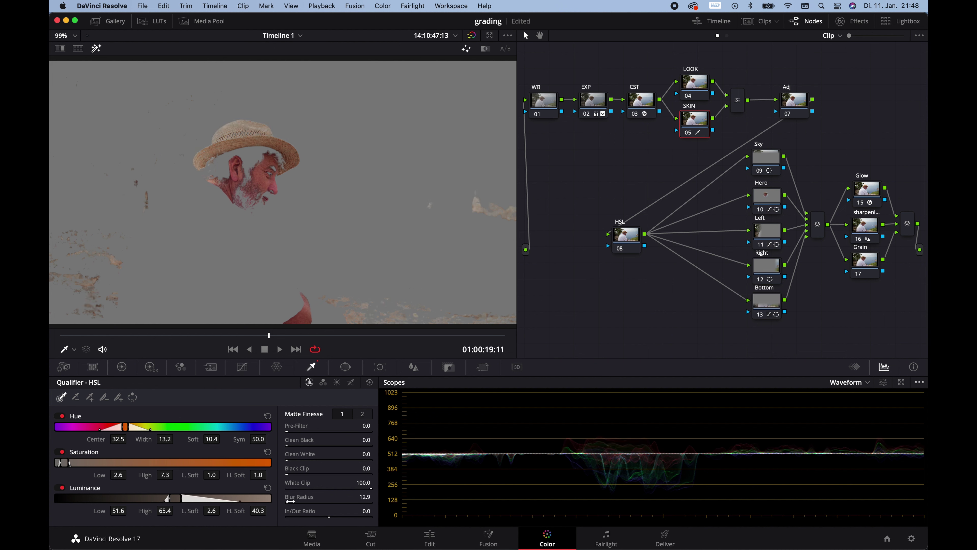
key(shift+h)
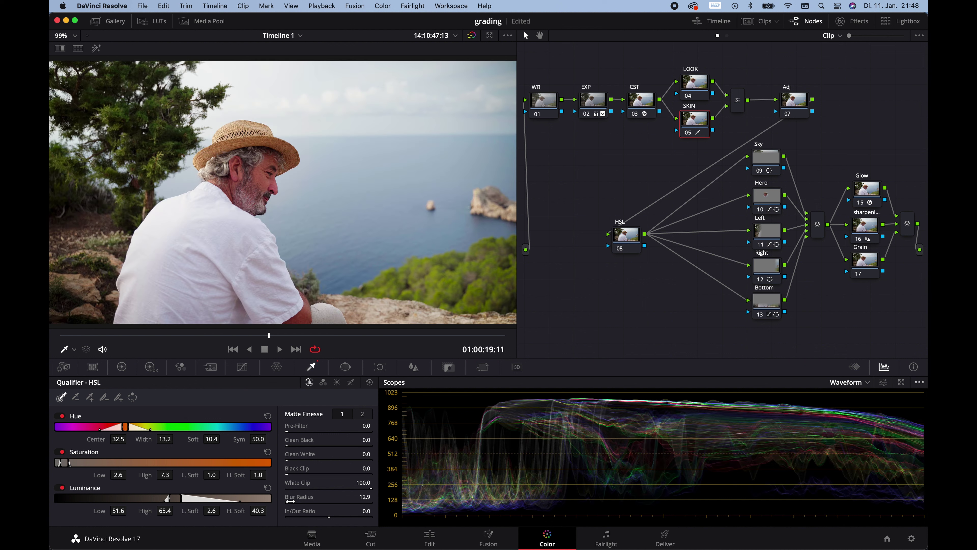
Nudge the LOOK node slightly away from the SKIN node and check the SKIN node's qualified area in the highlight view.
click(698, 89)
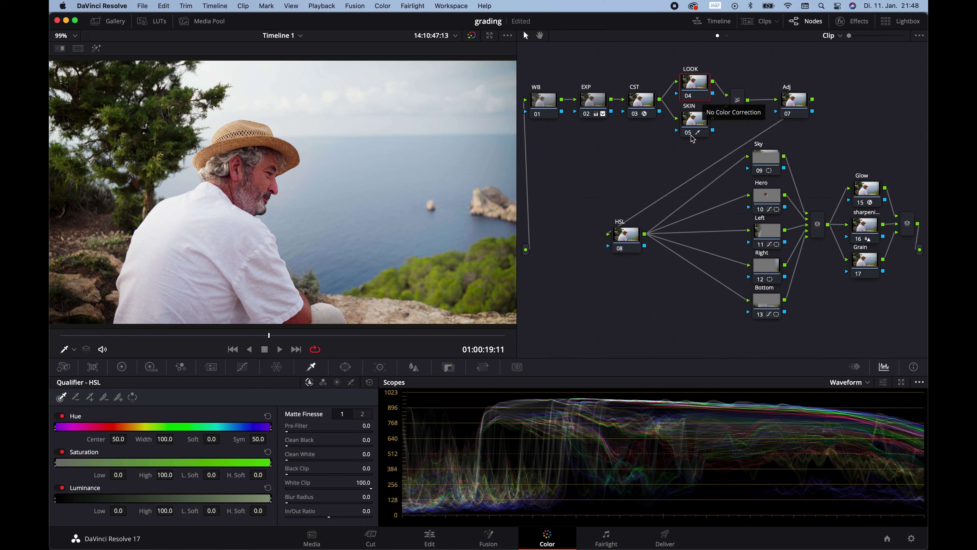
drag(695, 88, 694, 85)
click(697, 120)
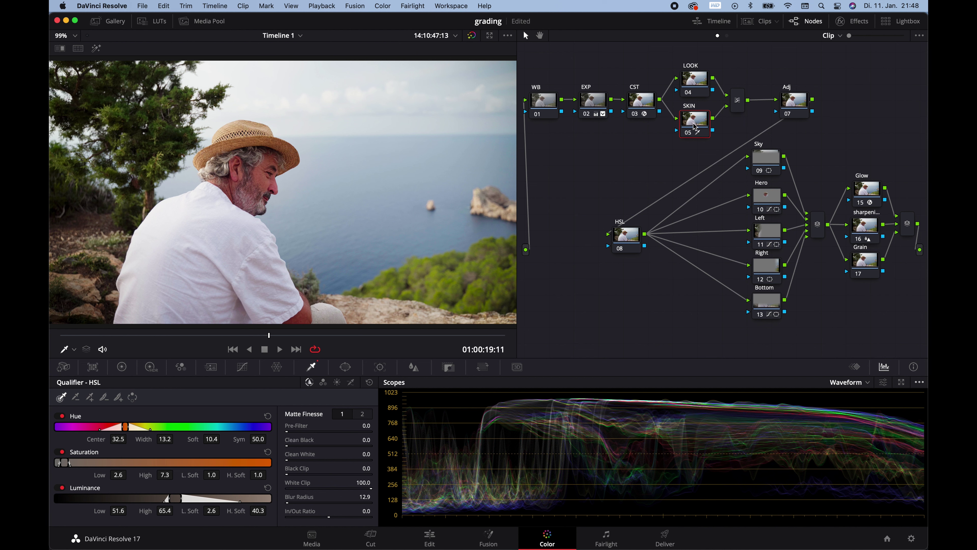
key(shift+h)
key(shift+h)
Try a strong blue Offset tint on the LOOK node to check that the skin is protected, and reset the Offset.
click(692, 87)
click(122, 366)
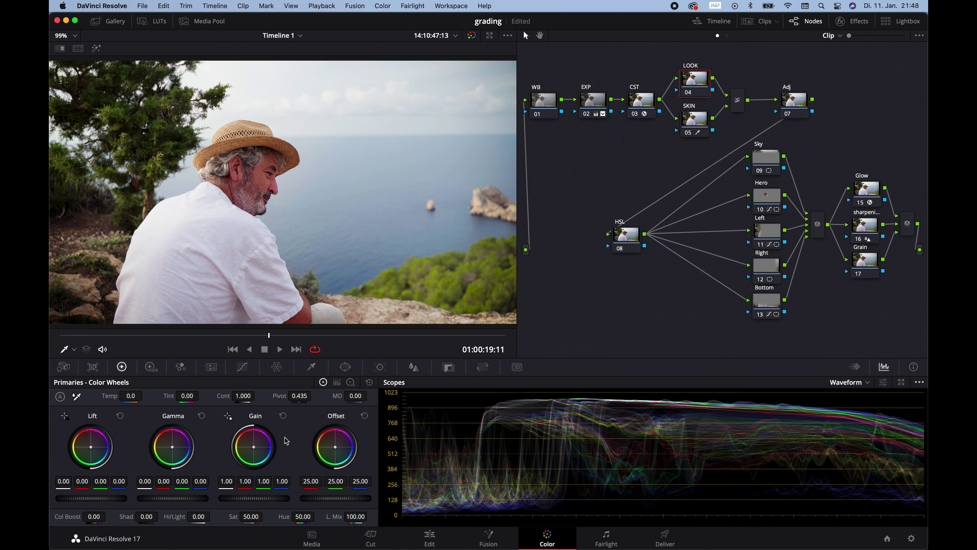
drag(335, 446, 487, 282)
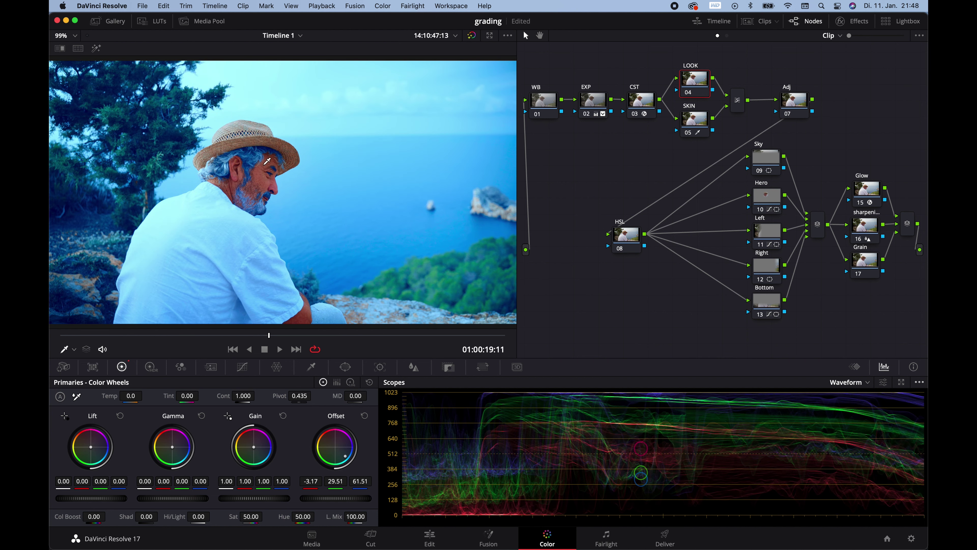
click(365, 416)
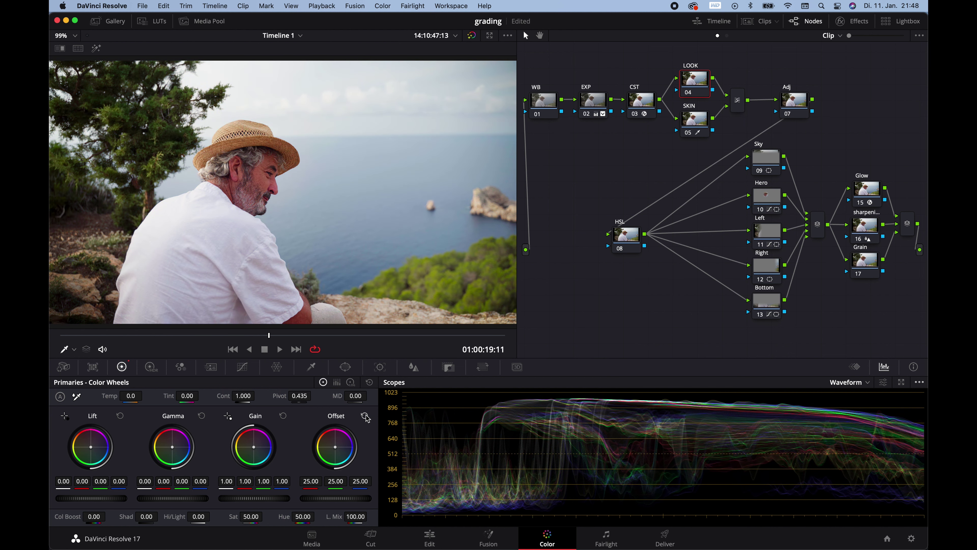
On the LOOK node, set the HDR Light wheel's X to -0.01 and the Shadow wheel's Y to -0.01.
click(150, 367)
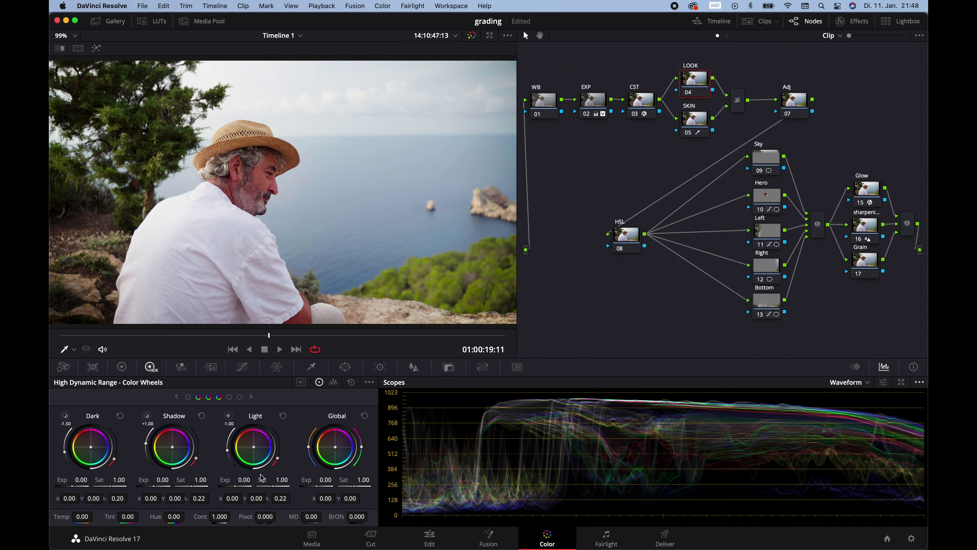
drag(235, 498, 257, 499)
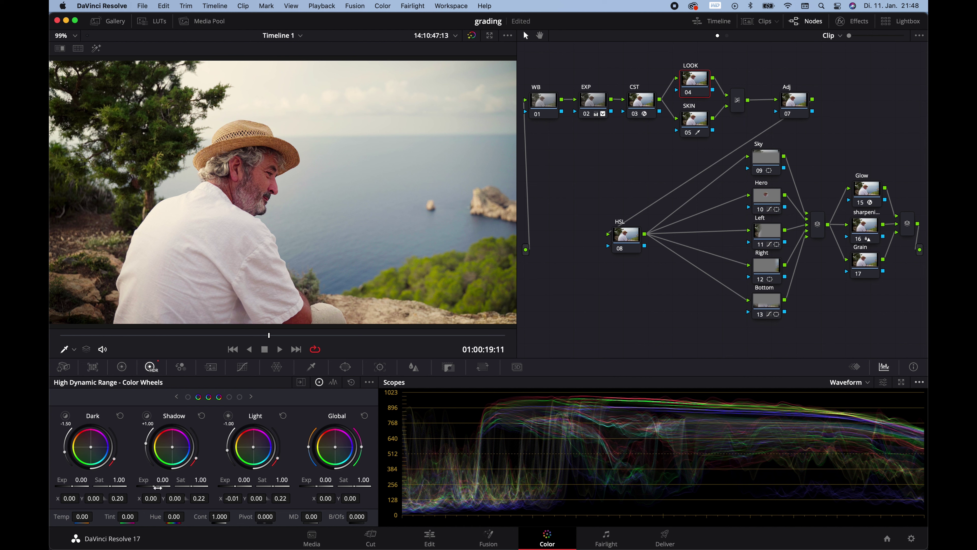
drag(172, 499, 154, 499)
Compare the image with and without the LOOK node, and with the whole grade bypassed.
key(ctrl+d)
key(ctrl+d)
key(shift+d)
key(shift+d)
Select the LOOK and SKIN nodes together and toggle both off and on to compare the image.
click(728, 64)
drag(729, 64, 688, 158)
key(ctrl+d)
key(ctrl+d)
key(ctrl+d)
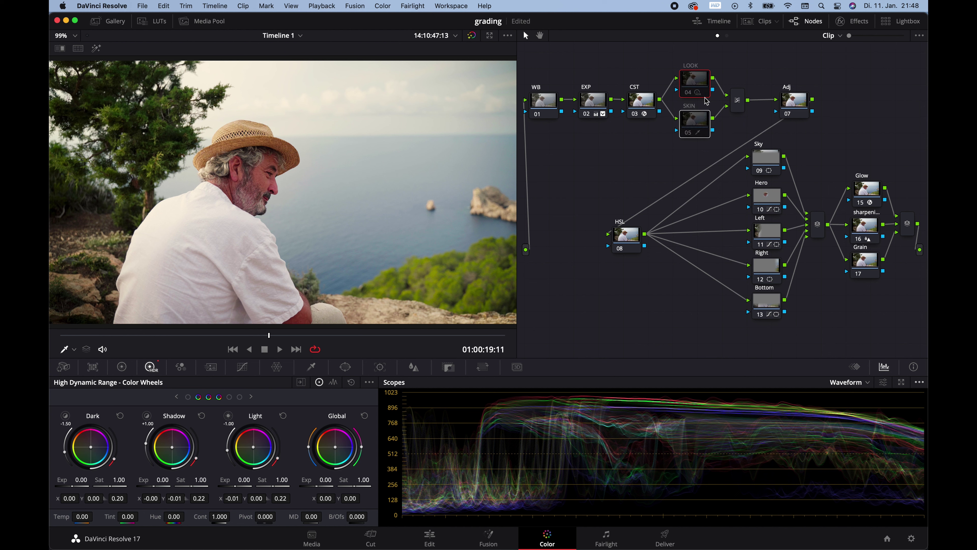
key(ctrl+d)
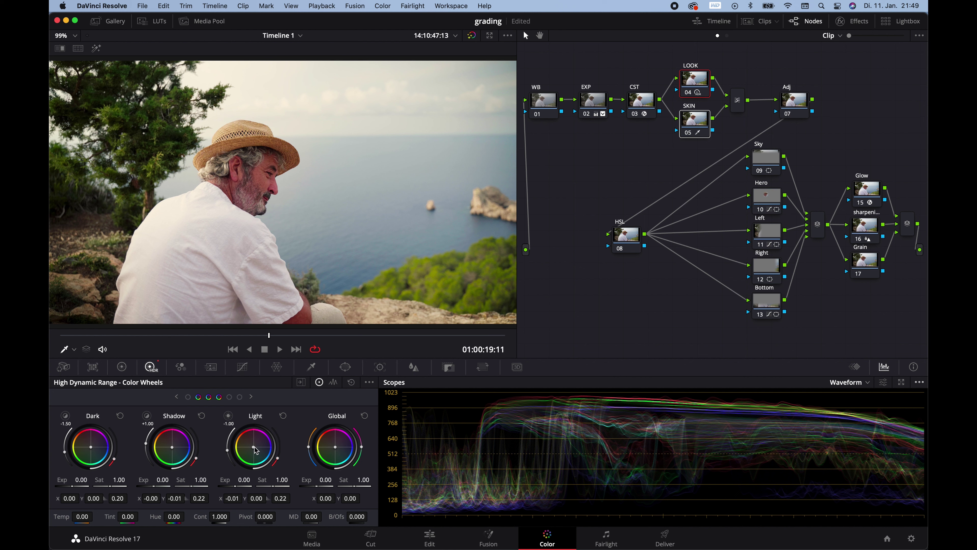
Try a stronger yellow tint with the LOOK node's HDR Light wheel at X -0.03 and Y -0.01, and reset the Light wheel.
drag(257, 451, 254, 450)
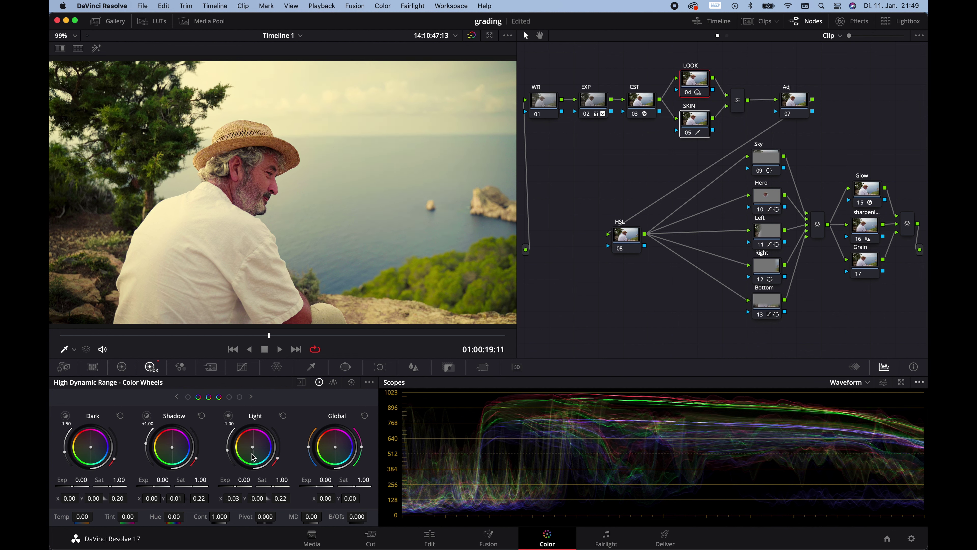
drag(255, 452, 255, 453)
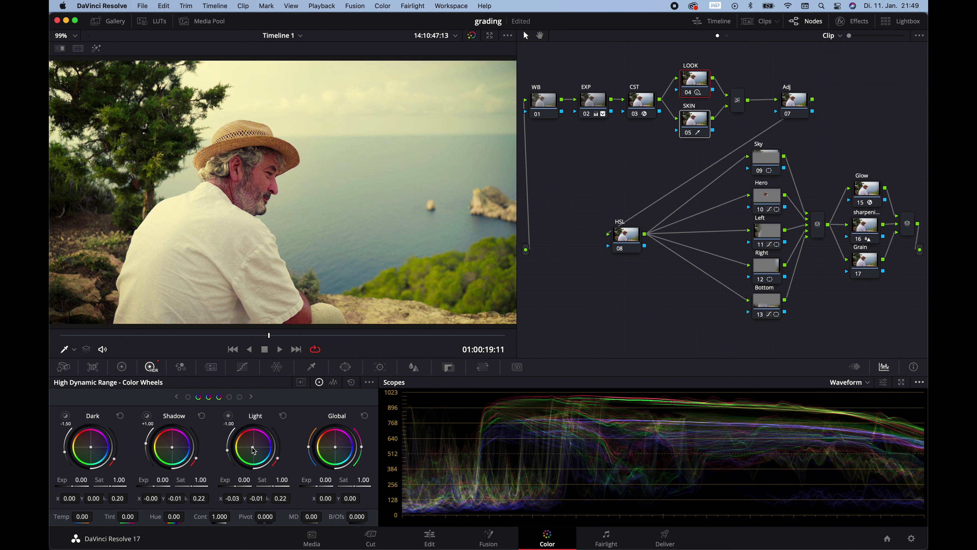
click(284, 417)
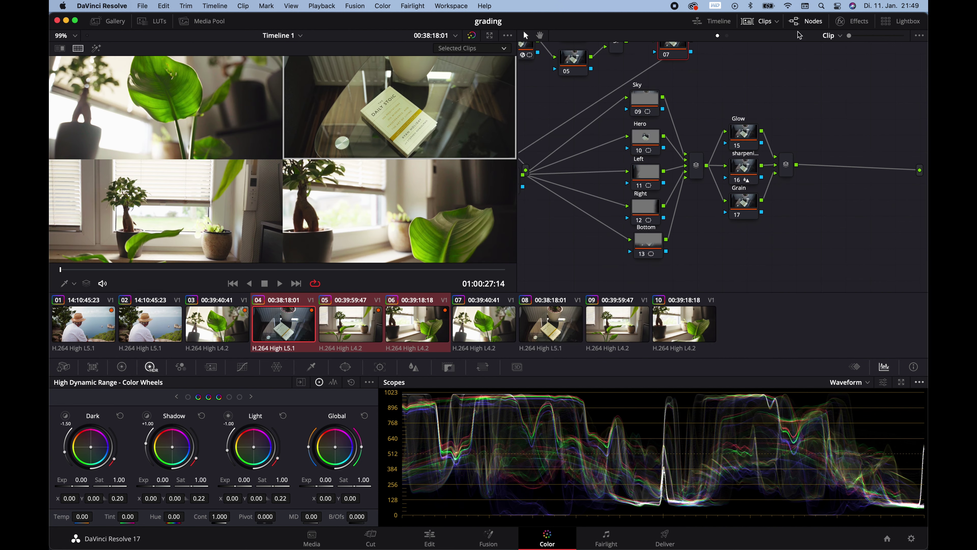
Hide the clip thumbnails, select the book clip's Adj node and review the split screen in full screen.
click(748, 21)
scroll(688, 156, up, 4)
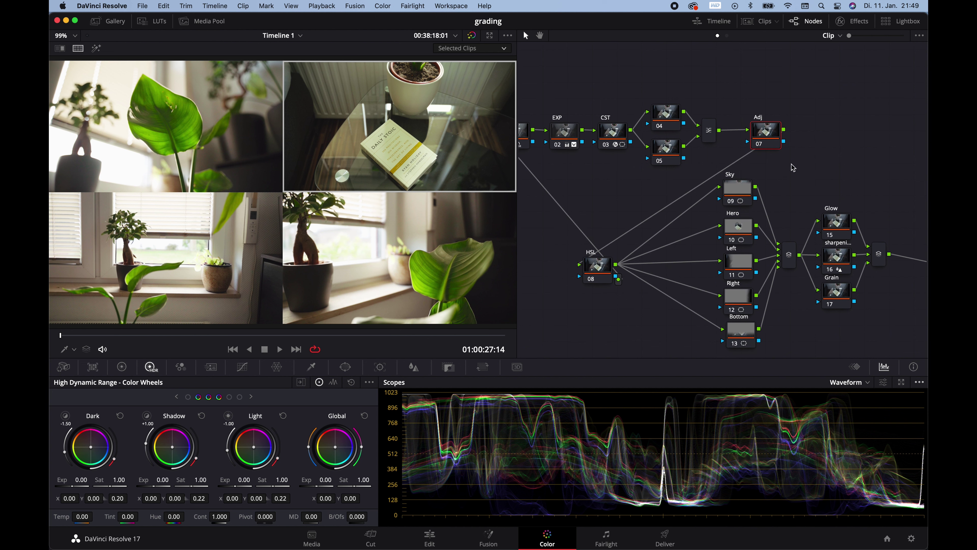
click(777, 133)
key(super+f)
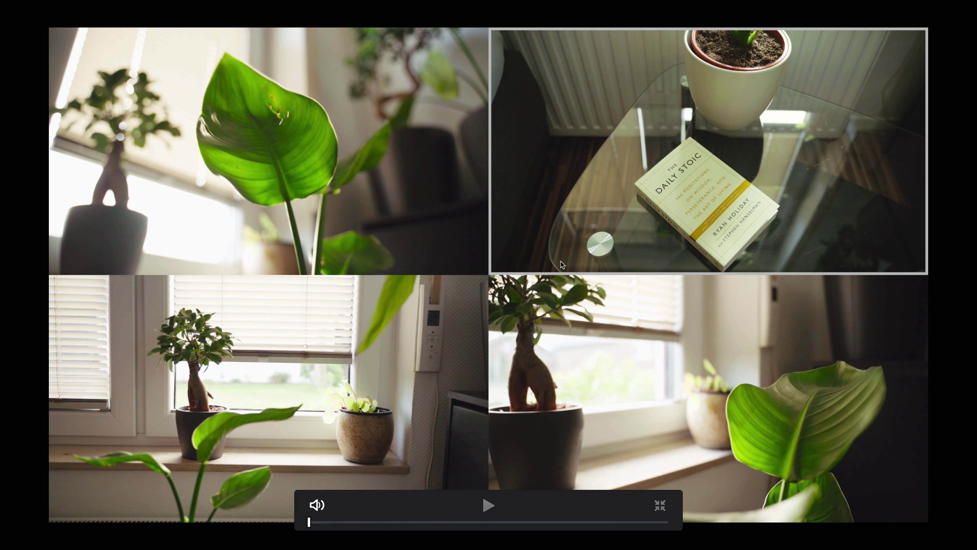